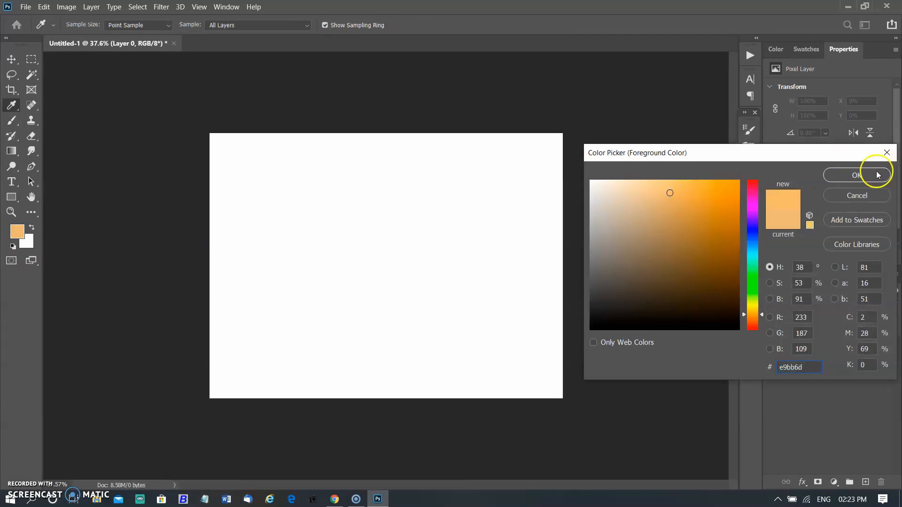
Set the foreground color to a pink of about #df5ec2 and fill the canvas layer with it
left_click_drag(752, 197, 753, 199)
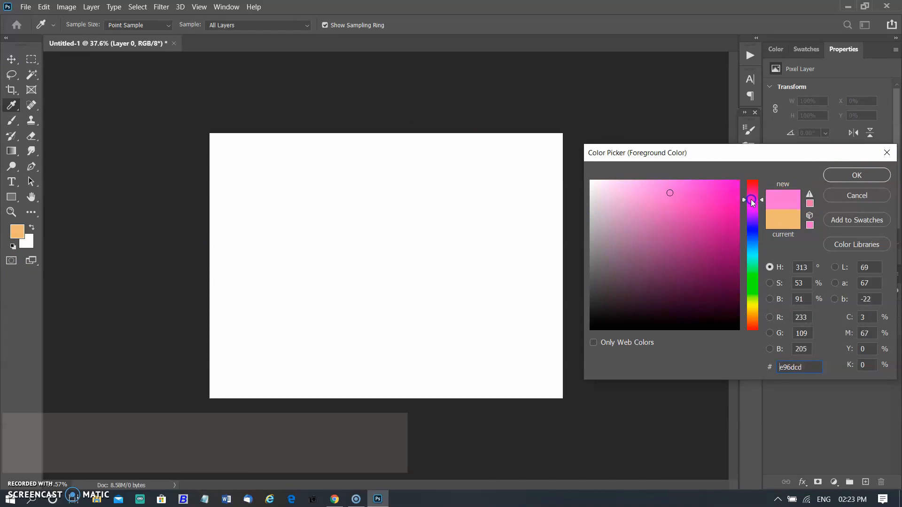
mouse_move(666, 202)
left_mouse_down()
mouse_move(651, 198)
mouse_move(679, 199)
left_mouse_up()
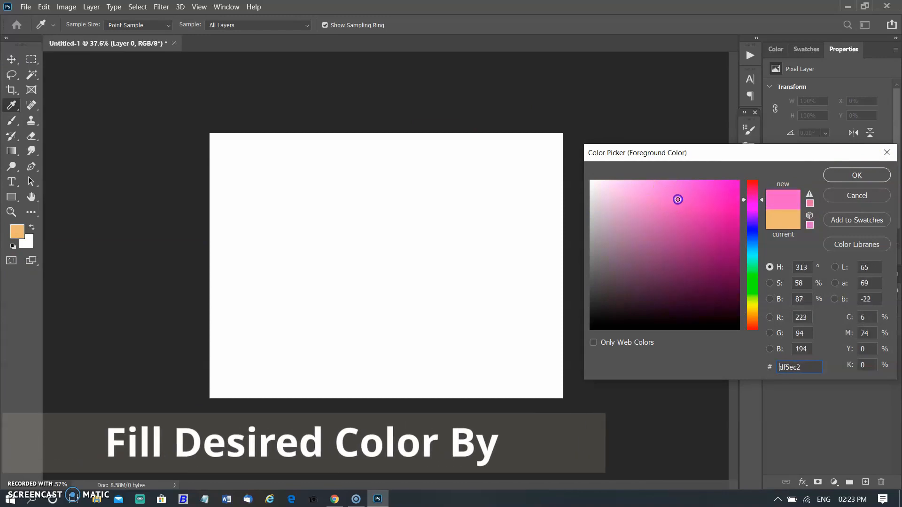
left_click(866, 177)
key("b")
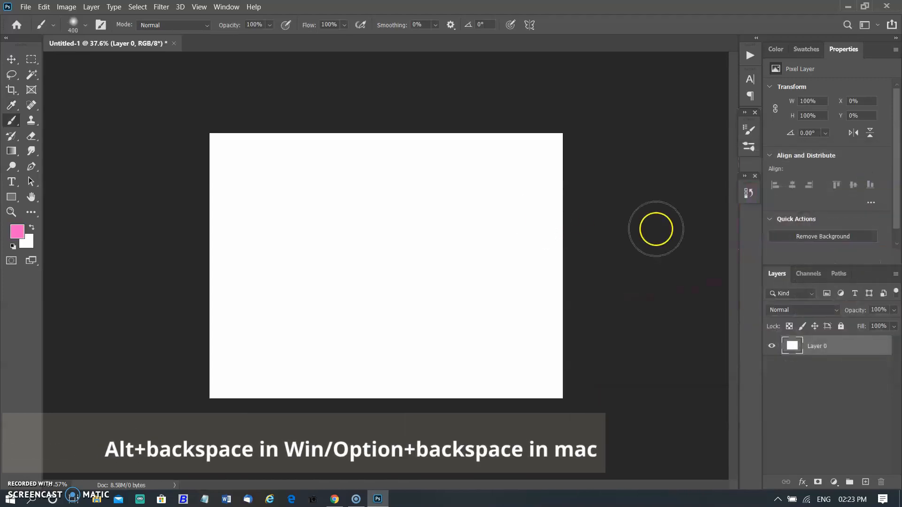
key("alt+BackSpace")
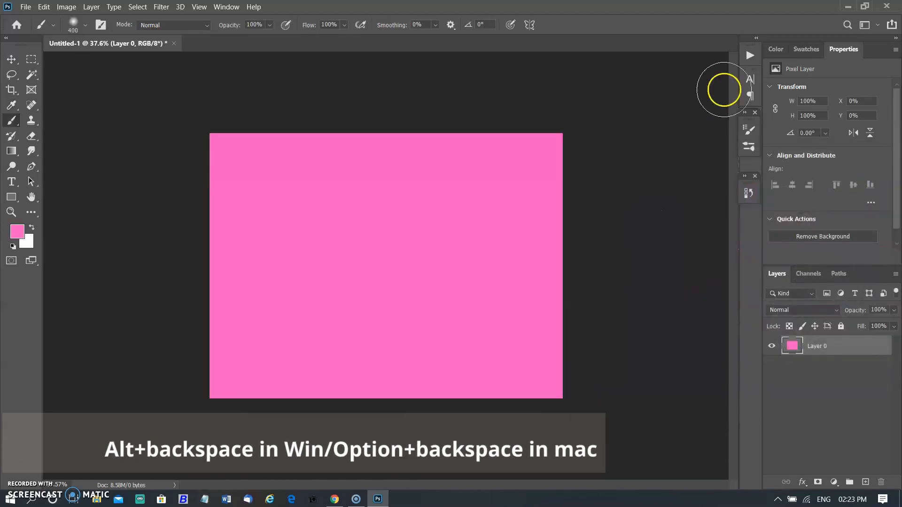
Create a Cube Wrap preset mesh from the filled layer and switch to the 3D workspace
scroll(541, 245, "down", 1)
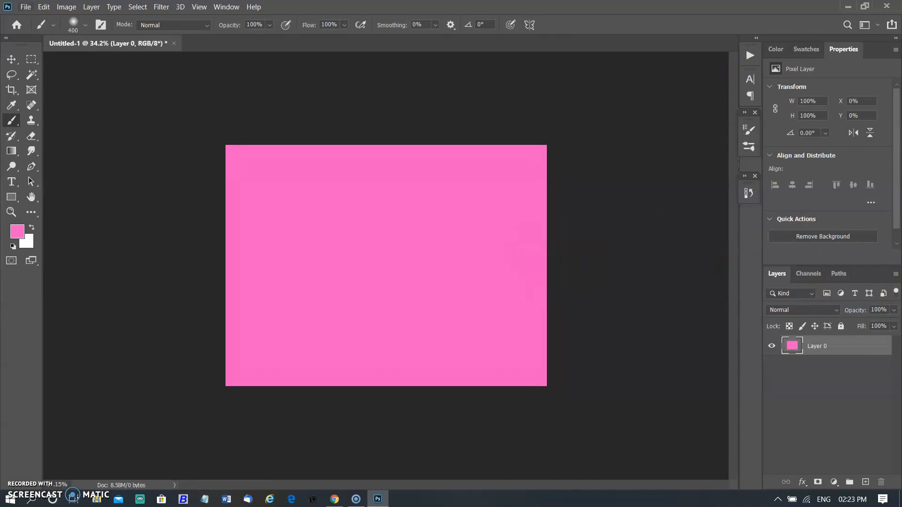
left_click(179, 8)
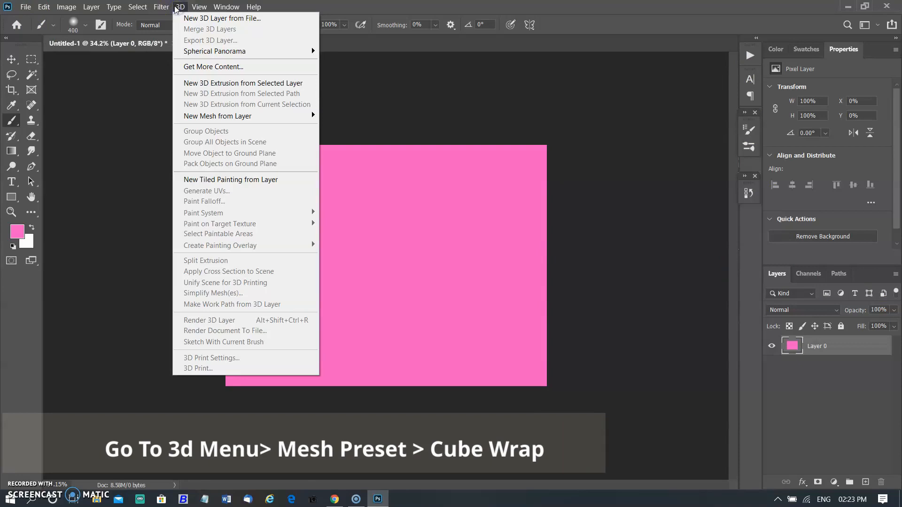
mouse_move(229, 116)
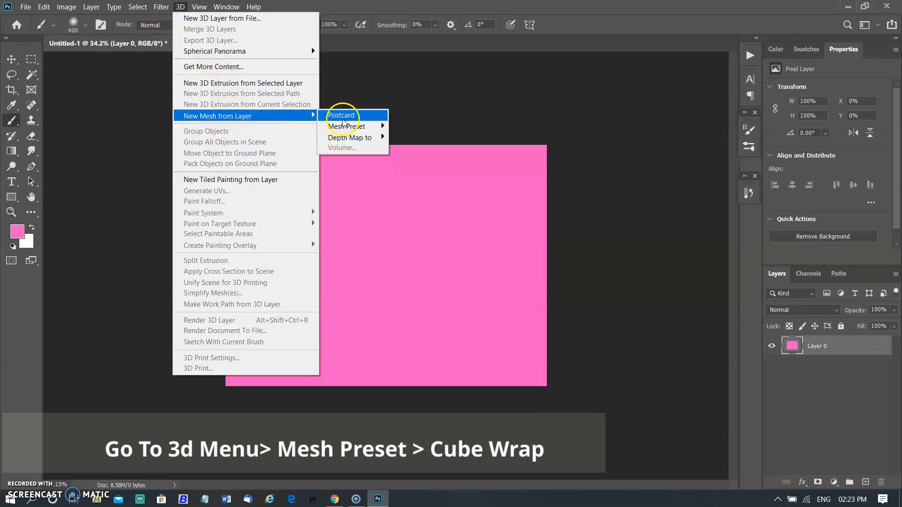
mouse_move(348, 126)
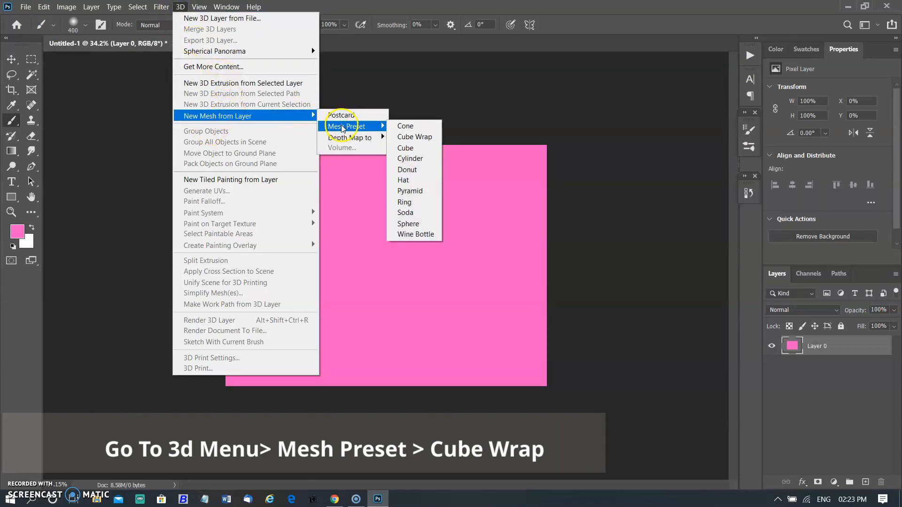
left_click(413, 137)
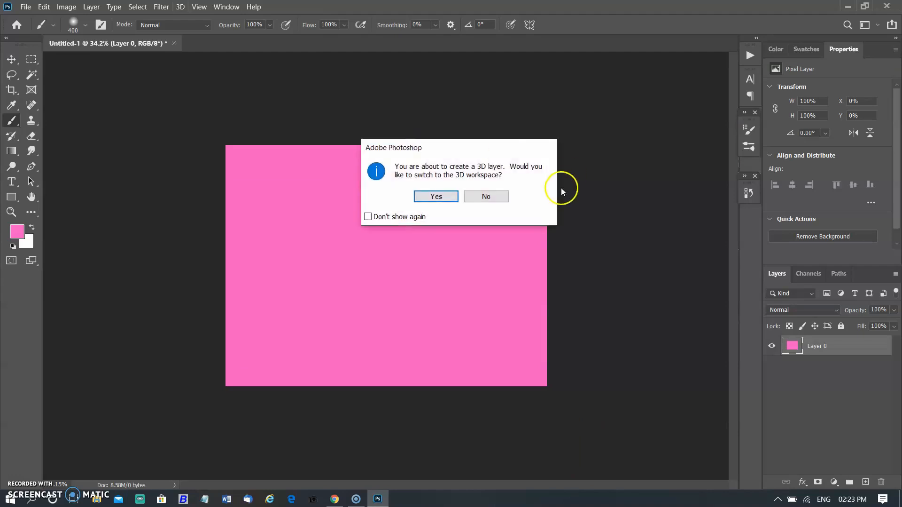
key("Return")
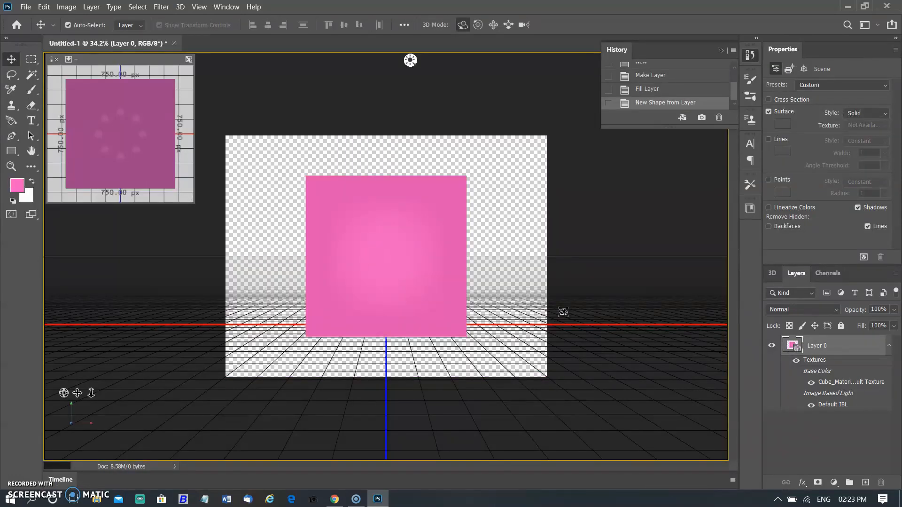
Orbit the 3D camera slightly so the cube is seen from an angle showing its front and one side face
left_click(452, 40)
mouse_move(353, 218)
left_mouse_down()
mouse_move(367, 245)
mouse_move(333, 234)
mouse_move(347, 254)
mouse_move(415, 245)
mouse_move(362, 229)
left_mouse_up()
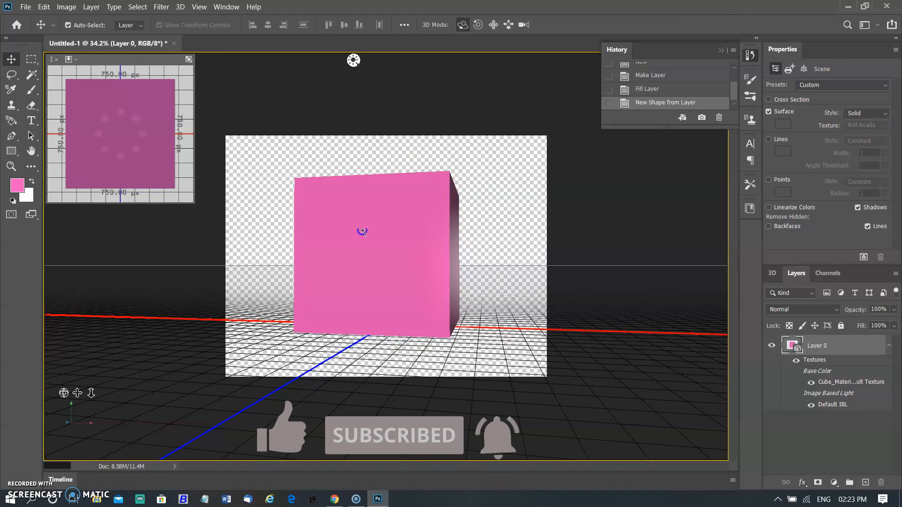
left_click_drag(359, 231, 353, 230)
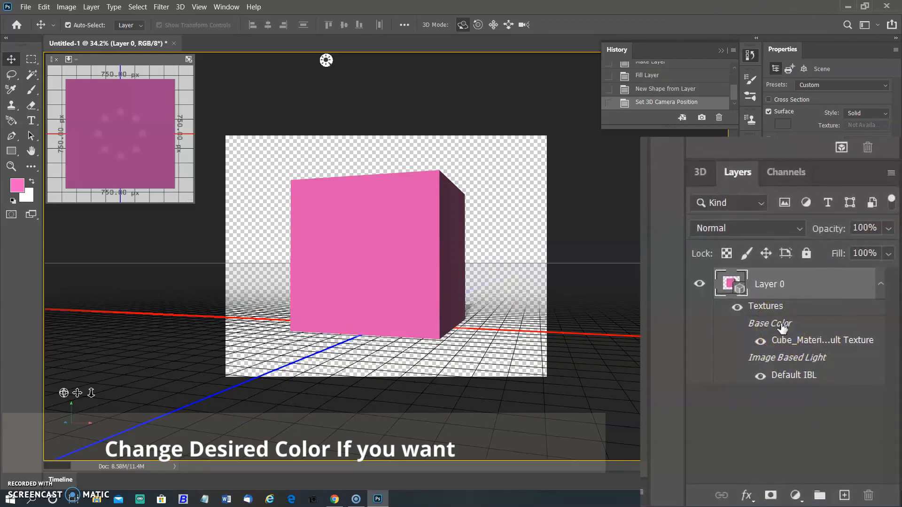
Open the cube material's base color texture and fill its layer with a bright red foreground color
double_click(783, 339)
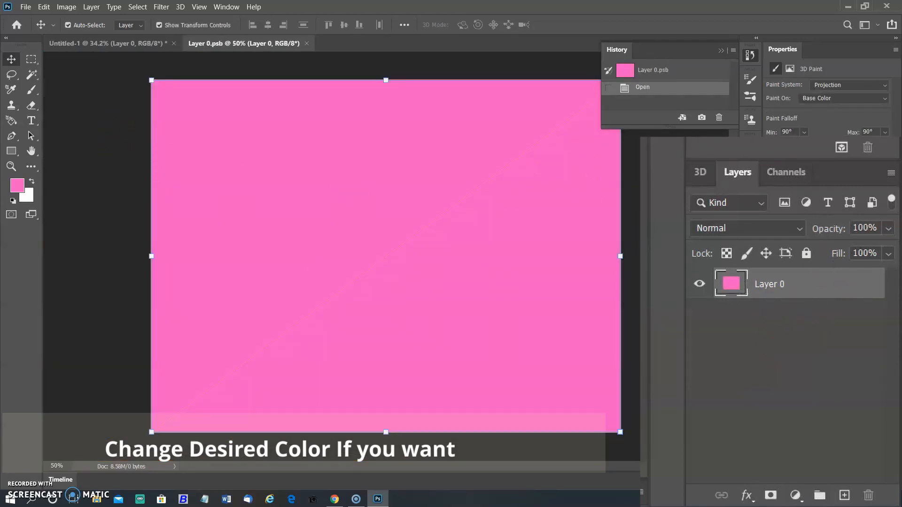
left_click(827, 164)
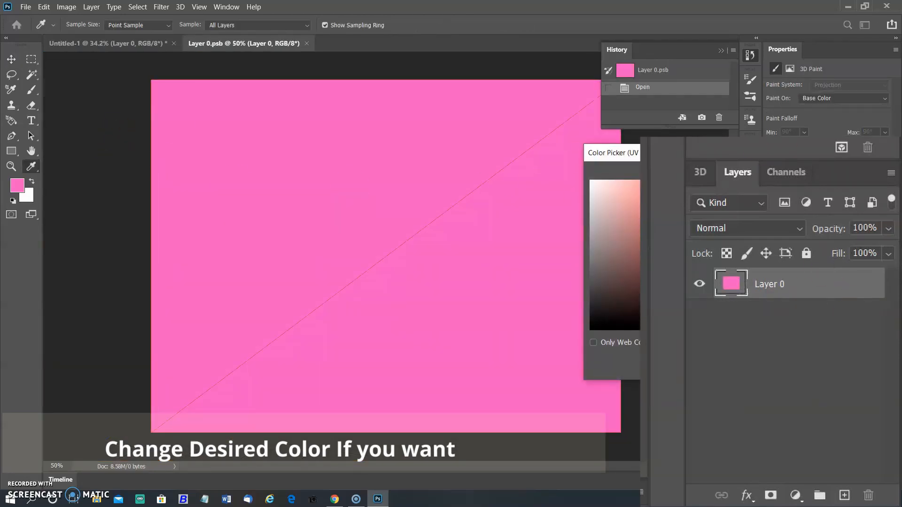
left_click(860, 175)
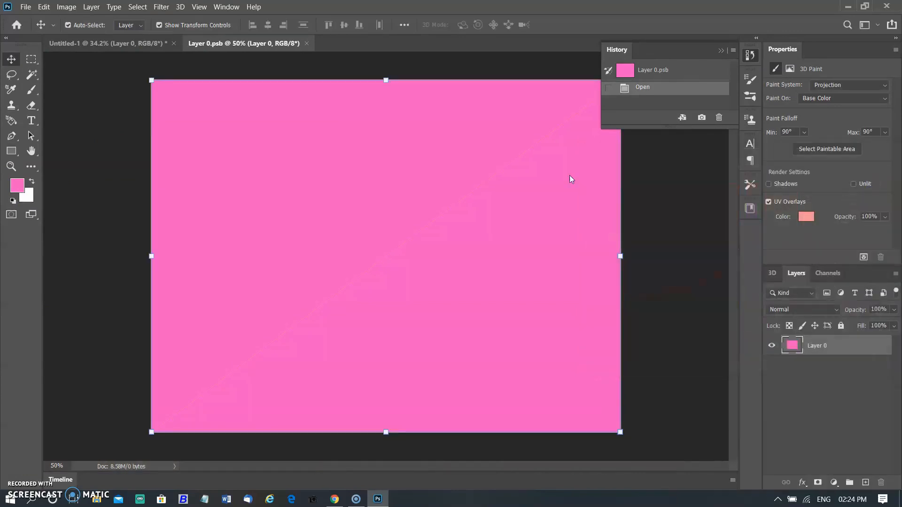
left_click(20, 189)
left_click(753, 186)
left_click(706, 201)
left_click_drag(706, 200, 724, 208)
left_click(871, 176)
key("alt+BackSpace")
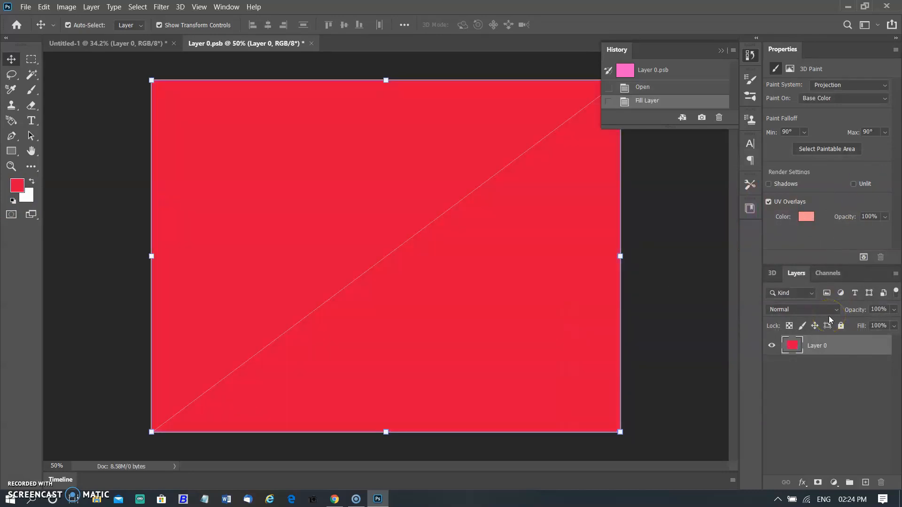
Change the texture's UV overlay color to a saturated red
left_click(805, 219)
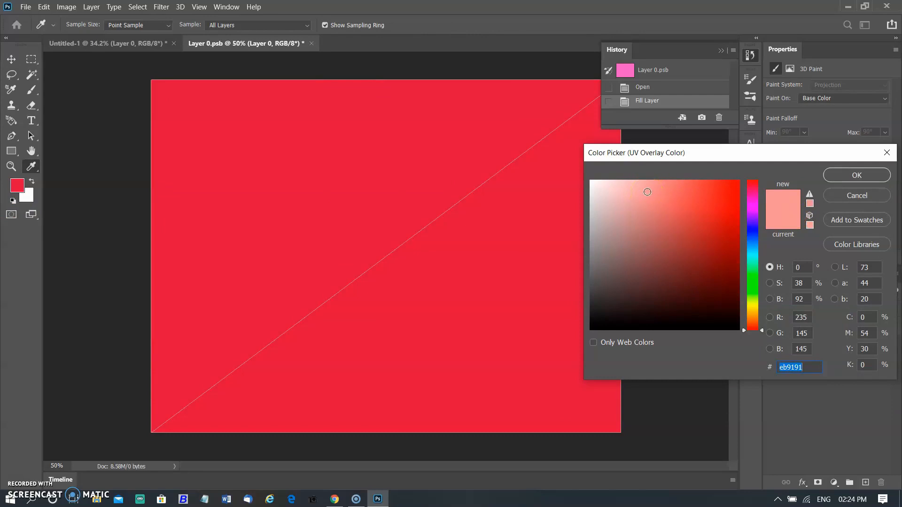
mouse_move(646, 193)
left_mouse_down()
mouse_move(719, 206)
mouse_move(645, 199)
mouse_move(578, 177)
mouse_move(684, 195)
mouse_move(723, 191)
mouse_move(709, 190)
mouse_move(722, 209)
left_mouse_up()
left_click(857, 174)
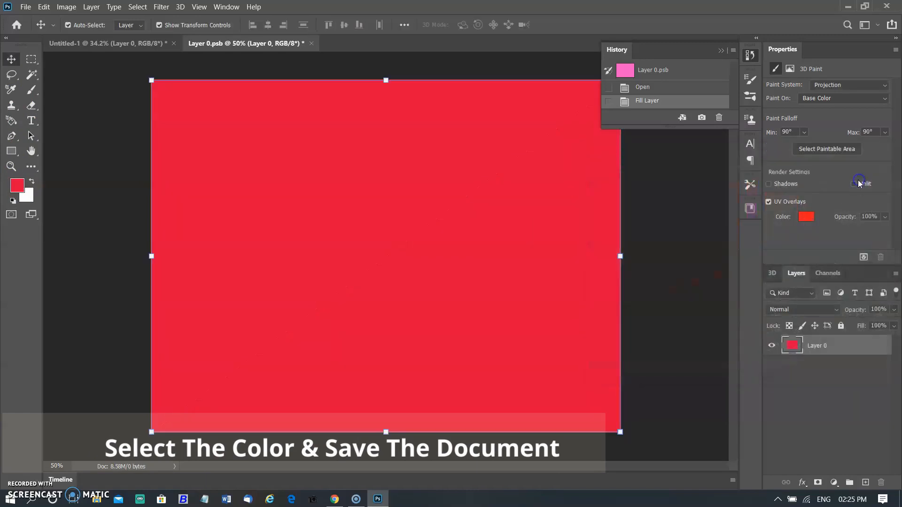
Save the recolored texture document and close it
left_click(26, 7)
left_click(52, 125)
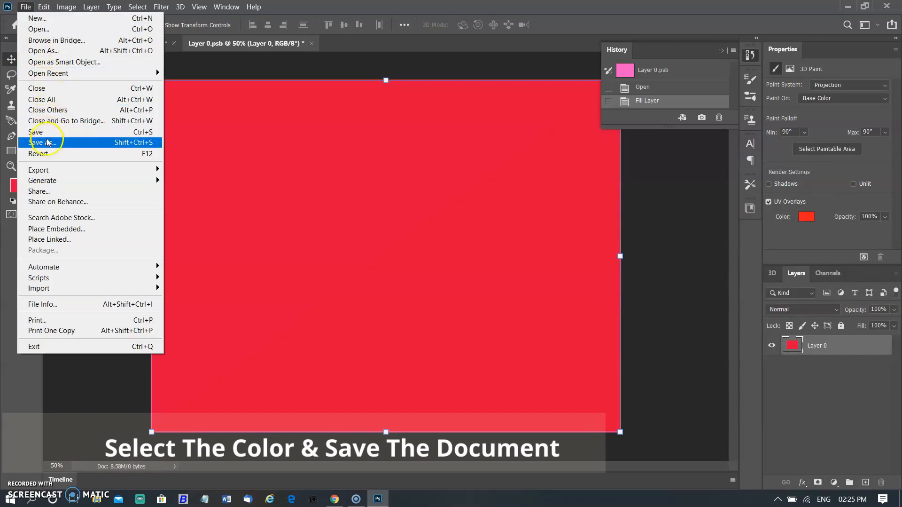
left_click(46, 133)
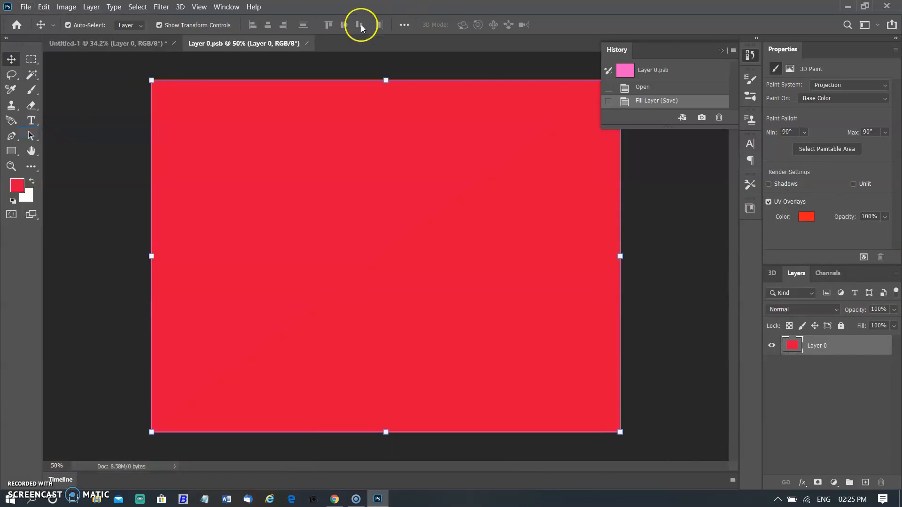
left_click(307, 43)
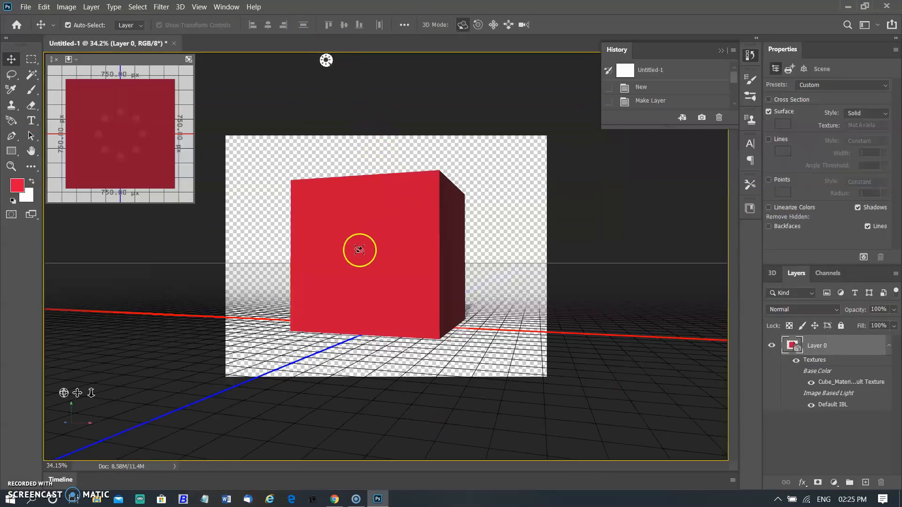
Turn off the shadow of Infinite Light 1 and redirect the light so the cube's front is bright and its side dark
left_click_drag(433, 245, 383, 242)
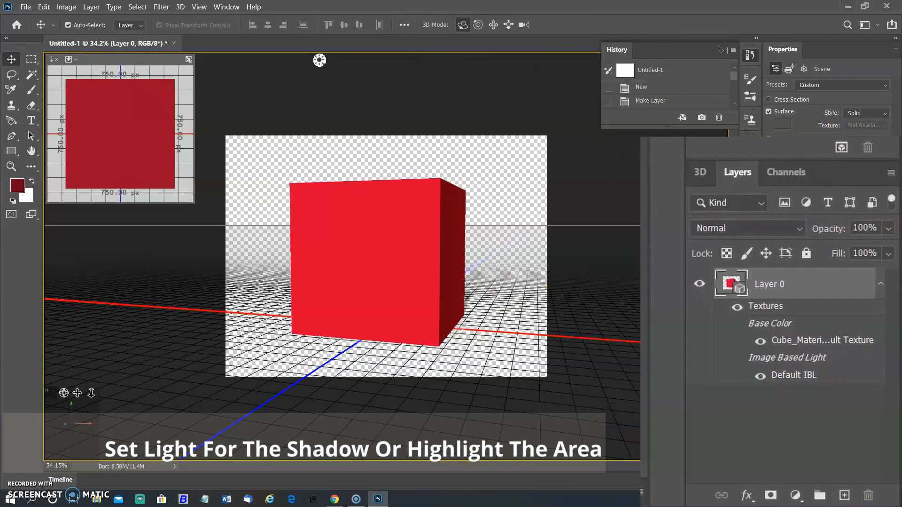
left_click(825, 376)
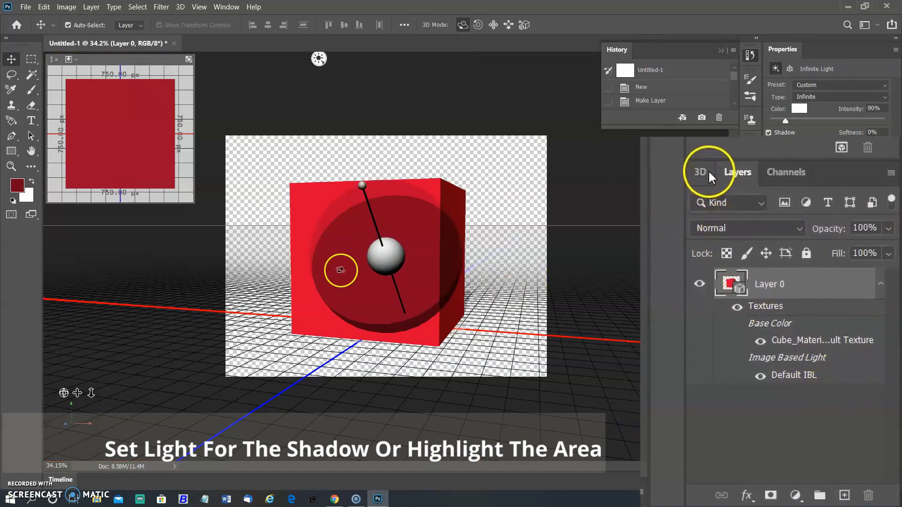
left_click(701, 173)
left_click(787, 319)
left_click_drag(391, 258, 362, 268)
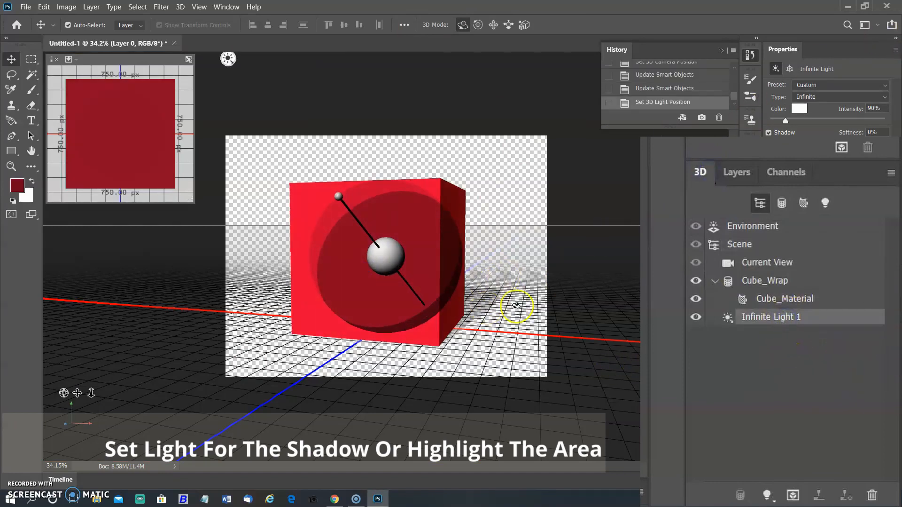
left_click(769, 131)
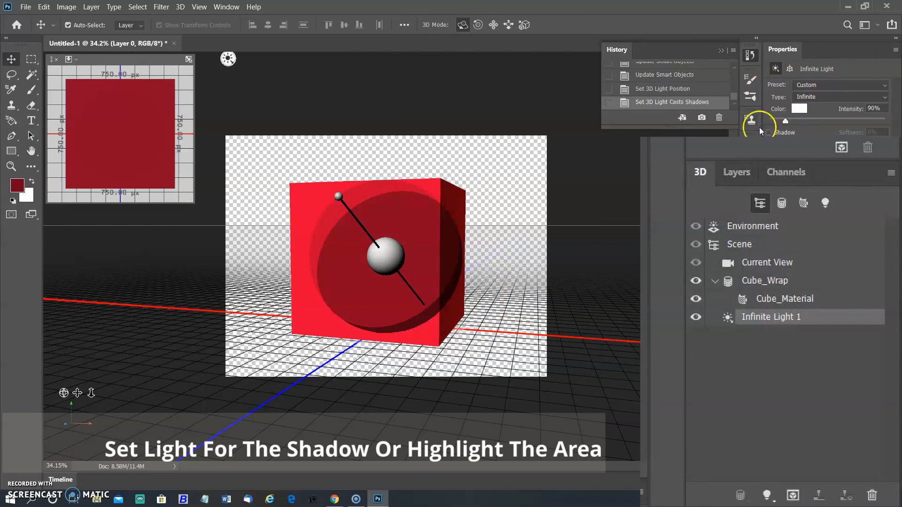
mouse_move(394, 267)
left_mouse_down()
mouse_move(359, 278)
mouse_move(366, 292)
mouse_move(262, 306)
mouse_move(322, 353)
mouse_move(398, 373)
mouse_move(481, 364)
mouse_move(347, 378)
mouse_move(329, 366)
mouse_move(357, 375)
mouse_move(324, 383)
mouse_move(333, 390)
left_mouse_up()
left_click_drag(390, 269, 444, 205)
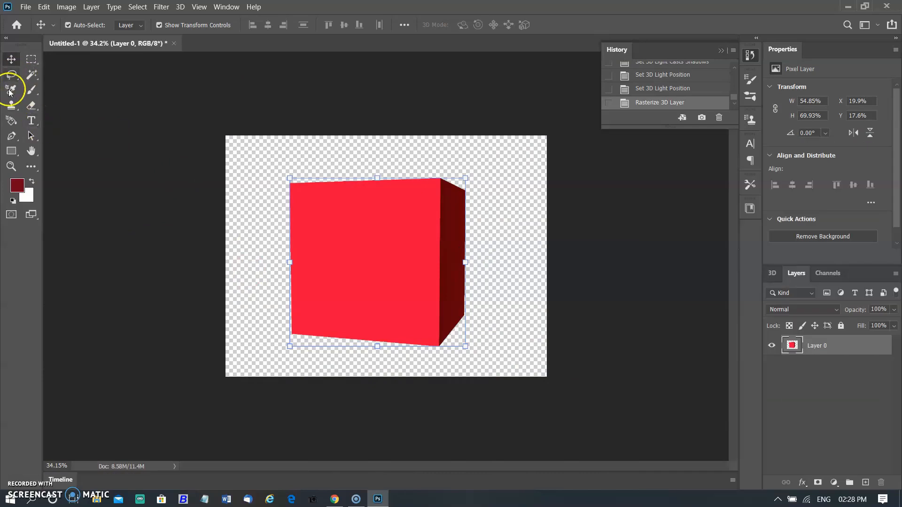
Switch the workspace to Essentials (Default)
left_click(226, 7)
mouse_move(256, 8)
mouse_move(226, 7)
mouse_move(282, 29)
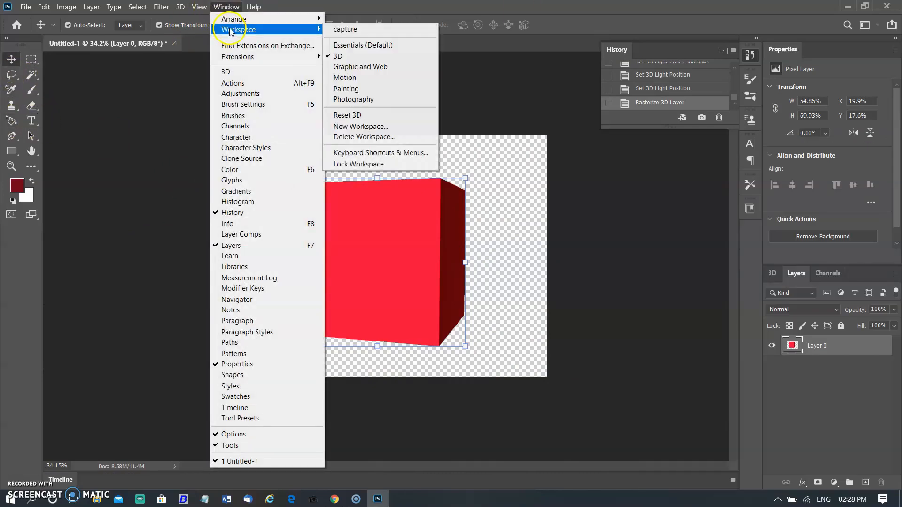
left_click(376, 45)
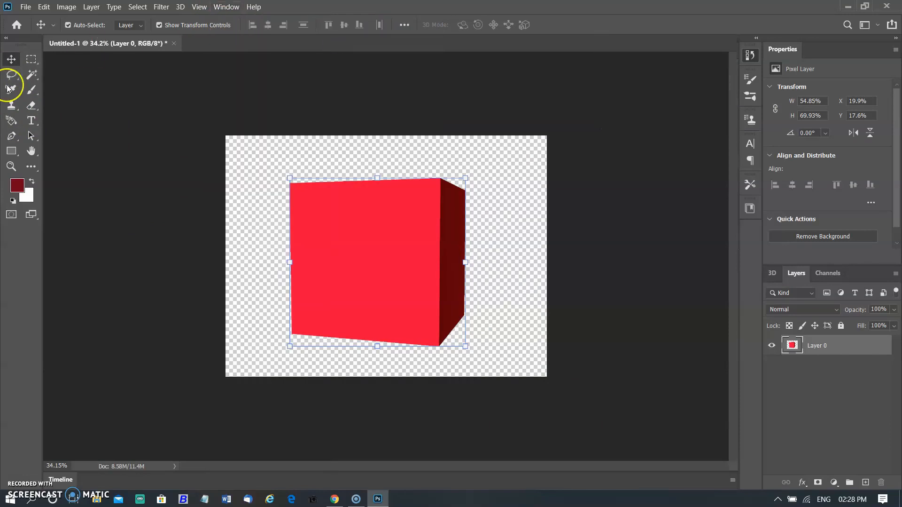
Enlarge the canvas evenly in height and width around the rasterized cube with the Crop tool
left_click(11, 89)
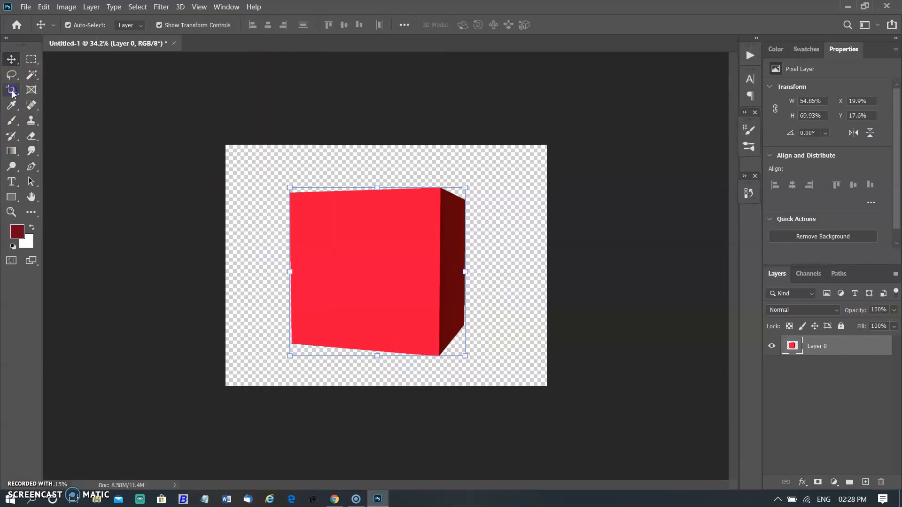
left_click_drag(385, 387, 388, 413)
left_click(615, 25)
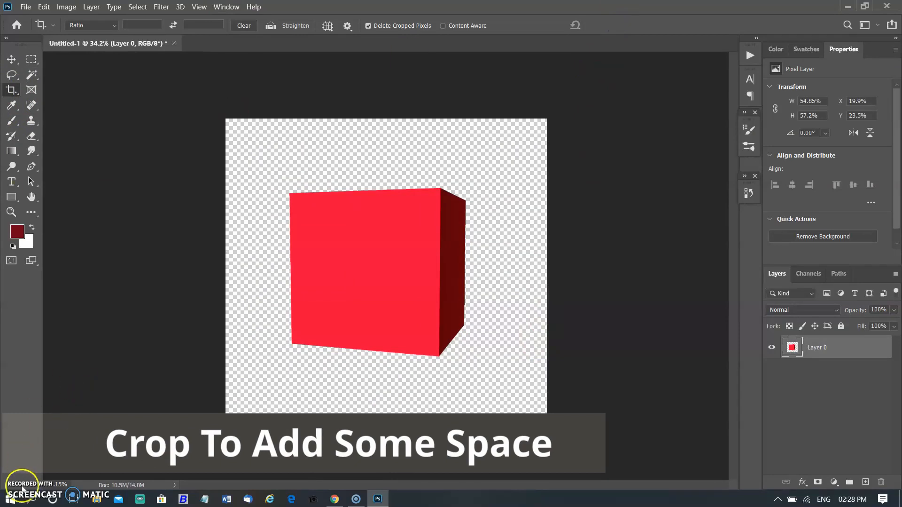
left_click(12, 89)
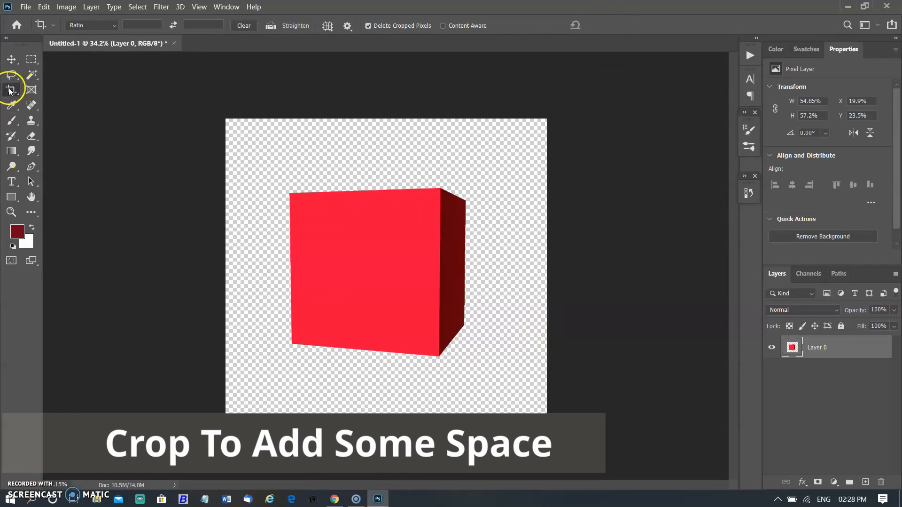
left_click_drag(549, 266, 580, 273)
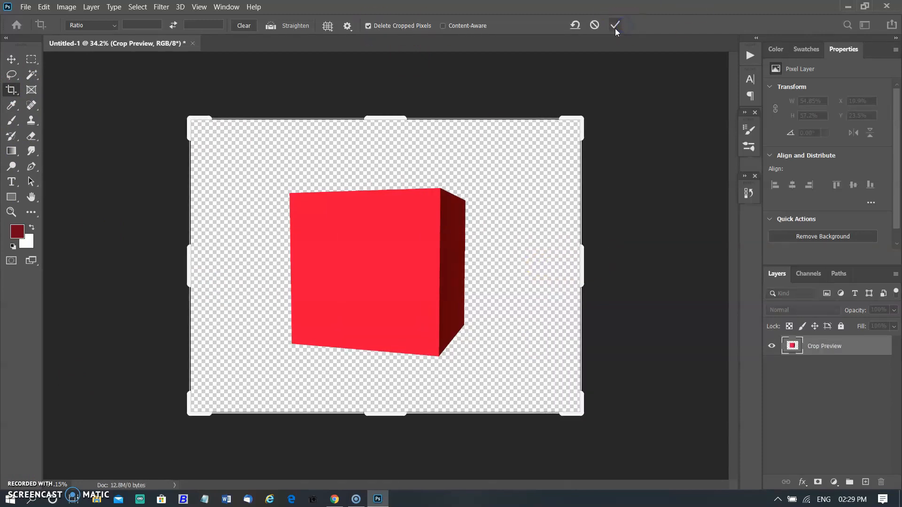
left_click(615, 25)
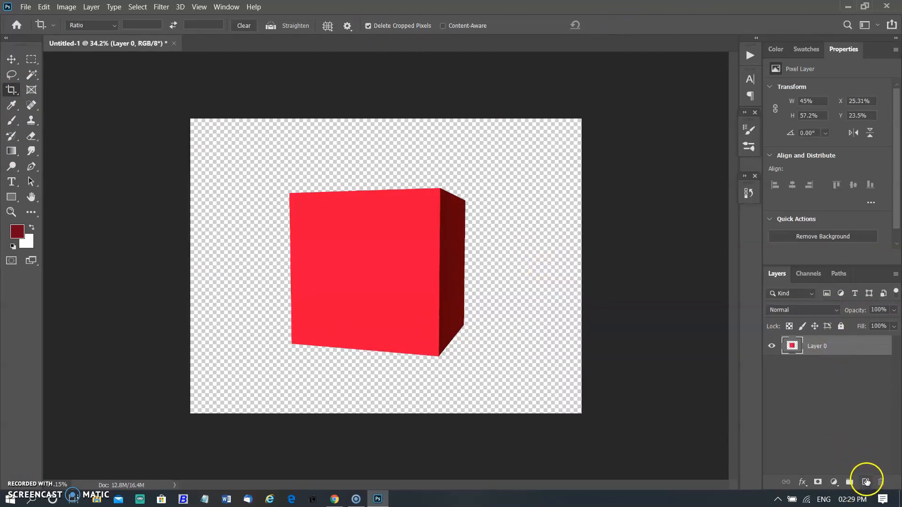
Add a Solid Color fill layer in tan (#cbbb8a) and place it beneath the cube layer
left_click(834, 481)
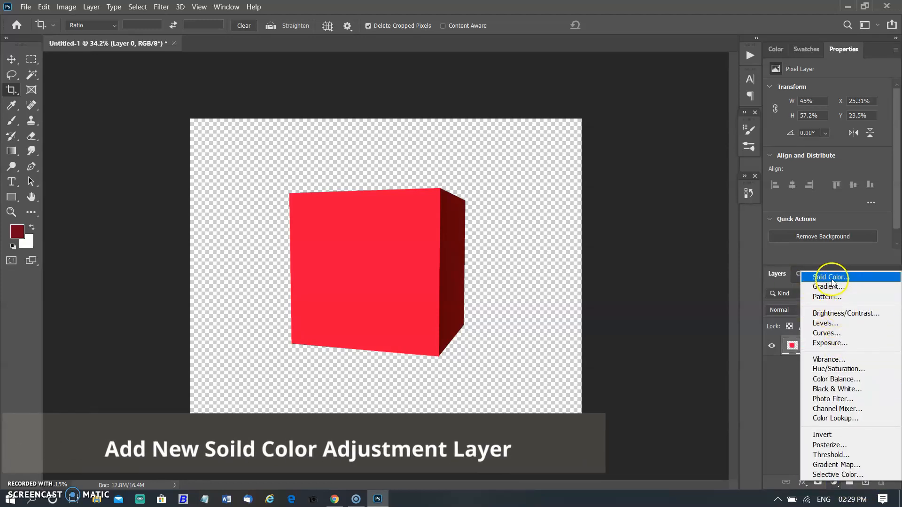
left_click(832, 280)
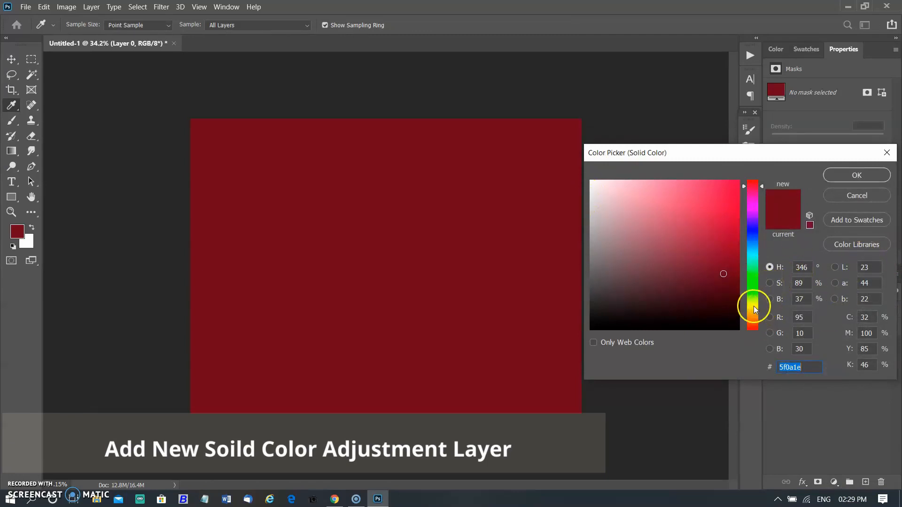
left_click(755, 309)
left_click_drag(762, 309, 764, 314)
left_click_drag(721, 272, 644, 207)
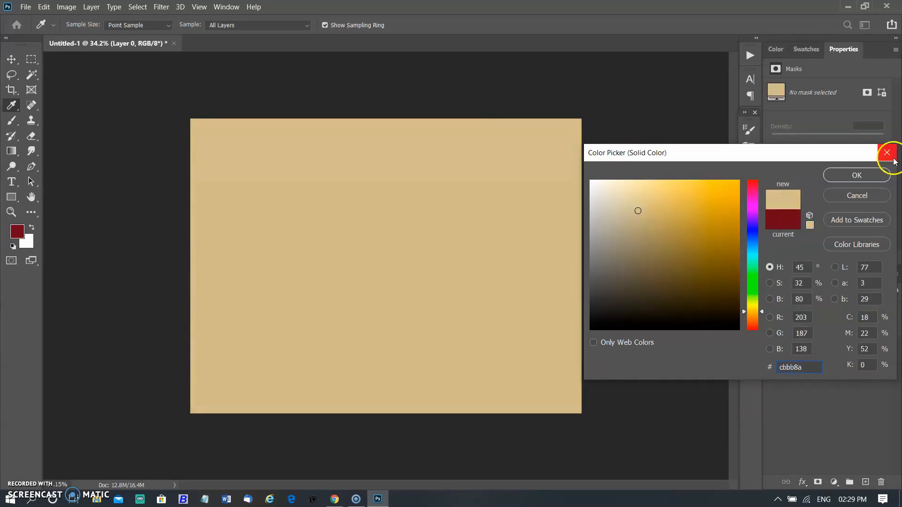
left_click(857, 175)
key("c")
left_click_drag(854, 346, 853, 375)
Start a Free Transform on the cube's Layer 0 and slightly adjust its four corners to refine the perspective
left_click(12, 61)
left_click(818, 347)
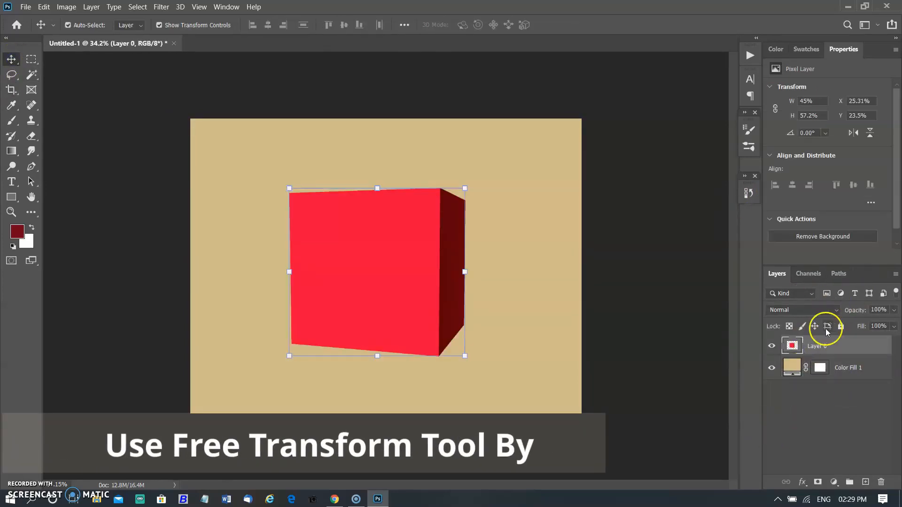
key("ctrl")
key("ctrl+t")
right_click(407, 272)
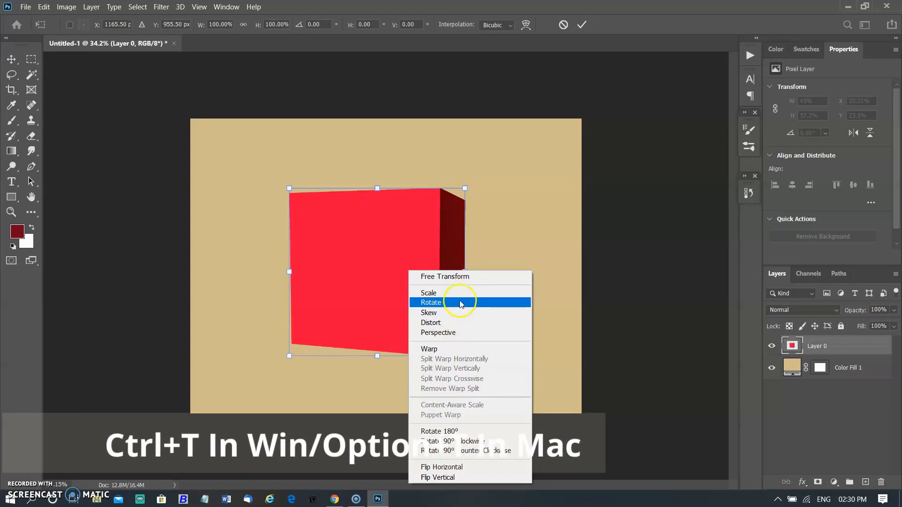
left_click(461, 303)
left_click_drag(289, 357, 282, 356)
left_click_drag(464, 355, 463, 355)
left_click(329, 362)
left_click_drag(285, 357, 289, 355)
left_click_drag(463, 356, 463, 350)
mouse_move(461, 186)
left_mouse_down()
mouse_move(459, 195)
mouse_move(461, 185)
left_mouse_up()
left_click_drag(289, 187, 289, 186)
Distort the cube into a narrower upright box by pulling its corners inward, and apply the transform
right_click(391, 232)
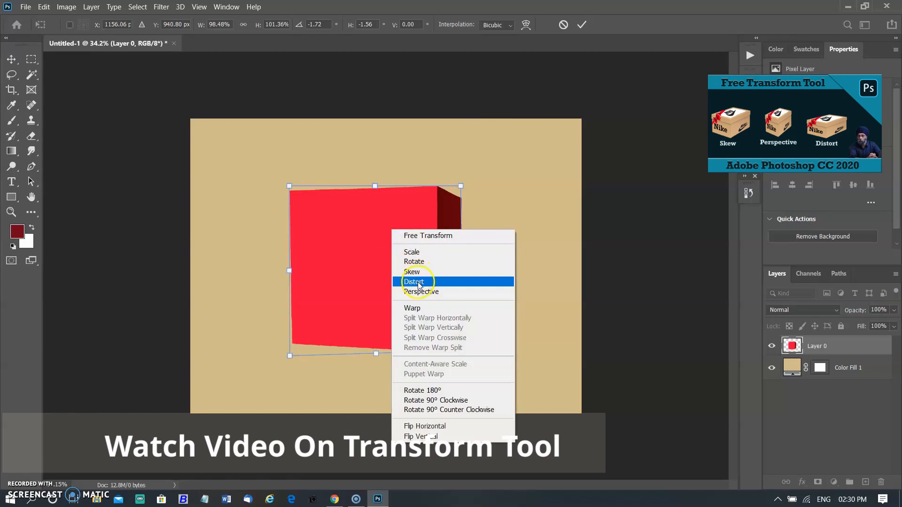
left_click(416, 281)
left_click_drag(460, 187, 453, 186)
left_click_drag(463, 350, 435, 351)
left_click_drag(455, 187, 436, 189)
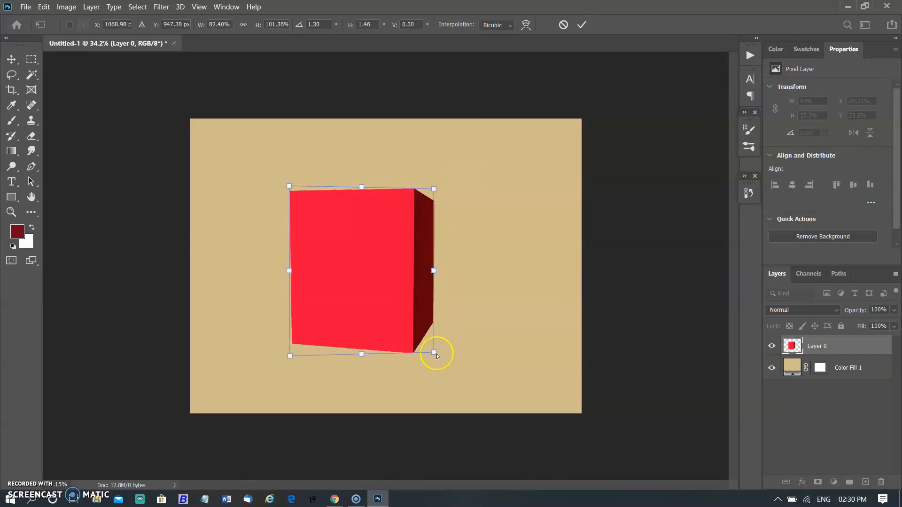
left_click_drag(437, 355, 413, 355)
left_click_drag(434, 189, 422, 191)
left_click_drag(413, 354, 420, 351)
left_click_drag(289, 356, 296, 347)
left_click_drag(289, 186, 293, 191)
left_click(579, 30)
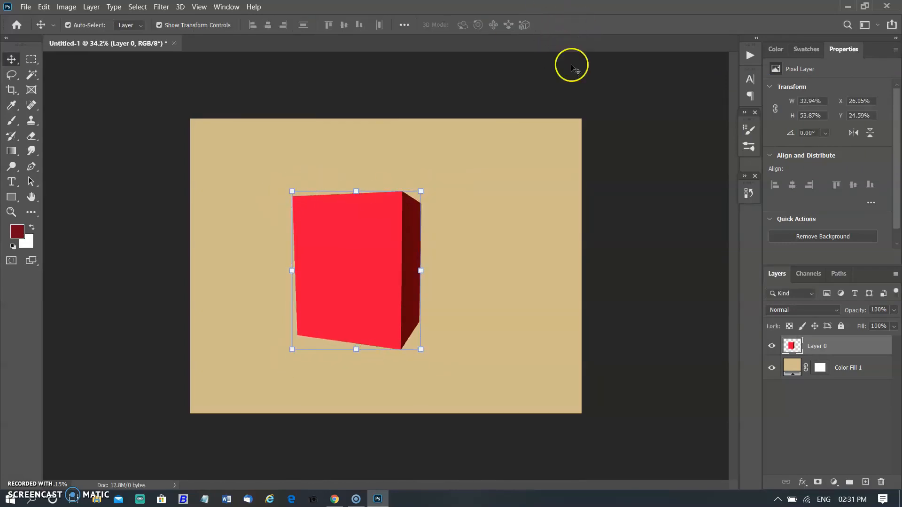
Move the box to the middle of the canvas and straighten its front face's upper-left corner with Free Transform
left_click(10, 58)
left_click_drag(362, 277, 405, 276)
right_click(370, 254)
left_click(370, 298)
key("ctrl+t")
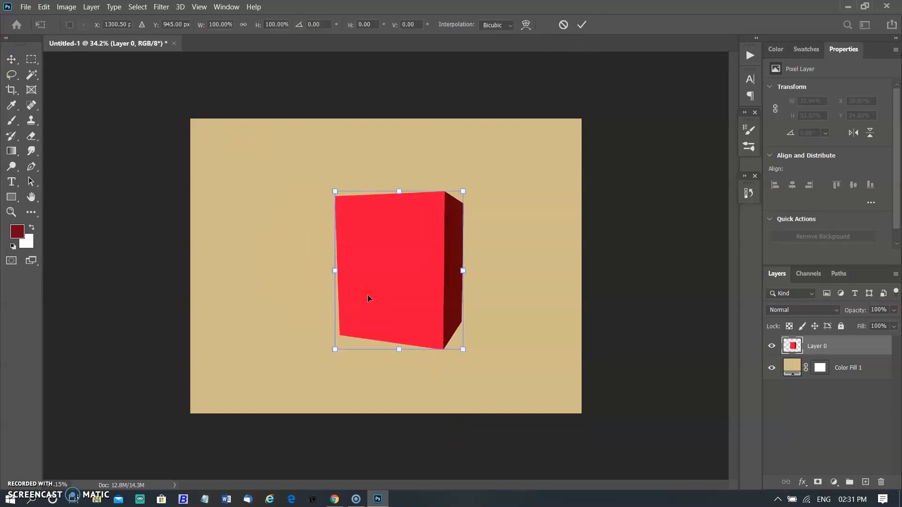
right_click(367, 295)
left_click(429, 134)
left_click_drag(336, 191, 337, 188)
left_click(582, 25)
left_click(631, 391)
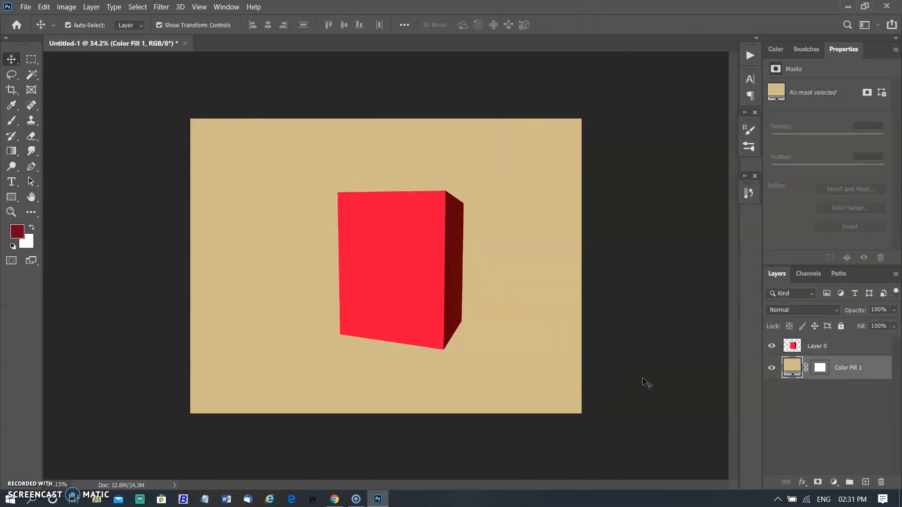
Duplicate the box's Layer 0 as the basis for a cast shadow
left_click(792, 346)
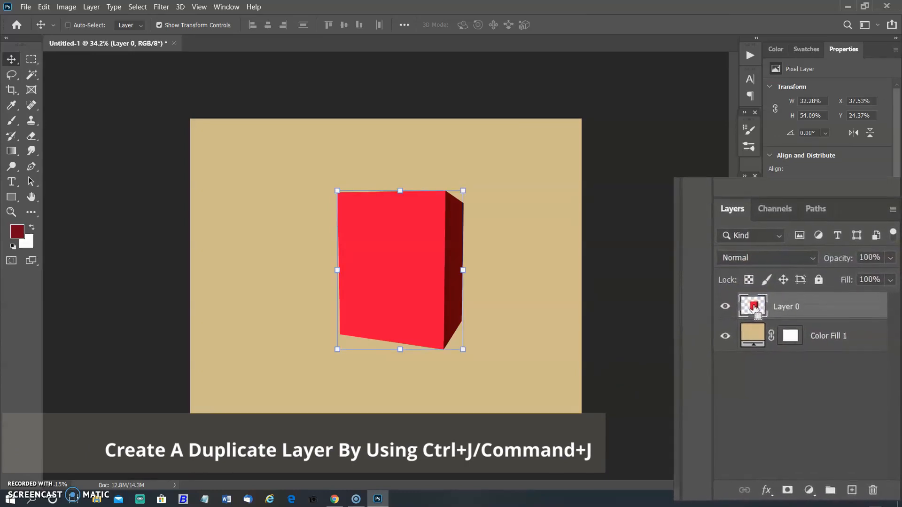
key("ctrl+j")
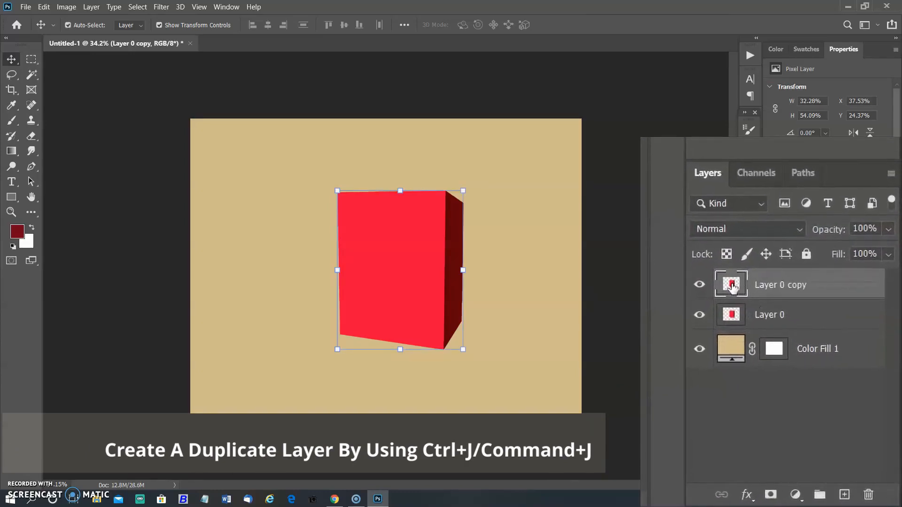
left_click(413, 283)
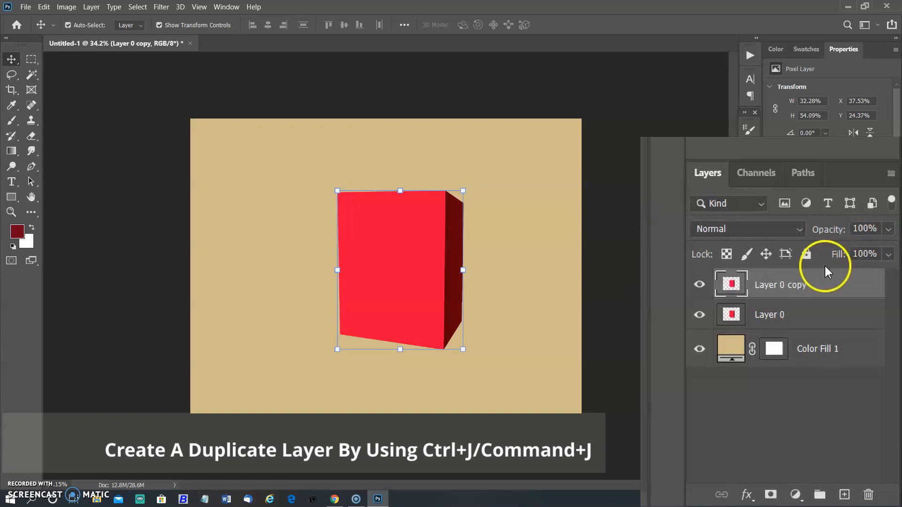
Apply a black Color Overlay at 100% opacity to the duplicated box layer
double_click(853, 344)
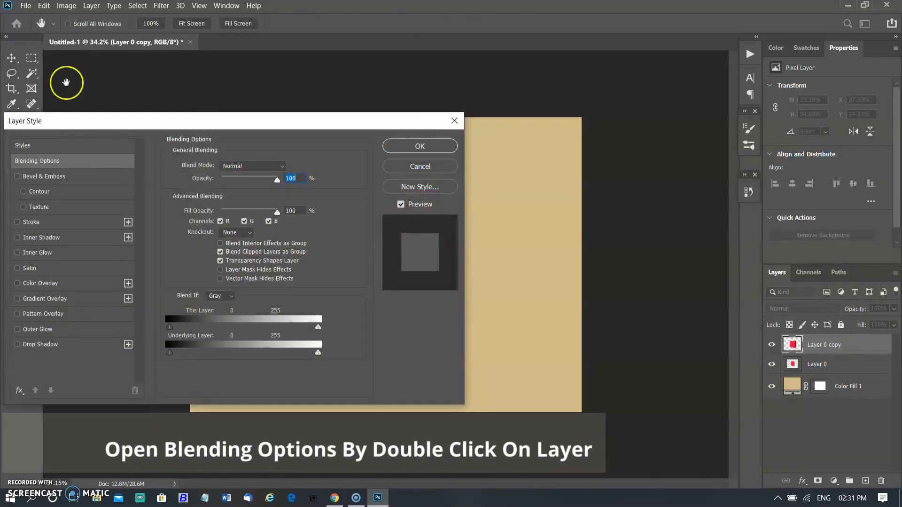
left_click(29, 283)
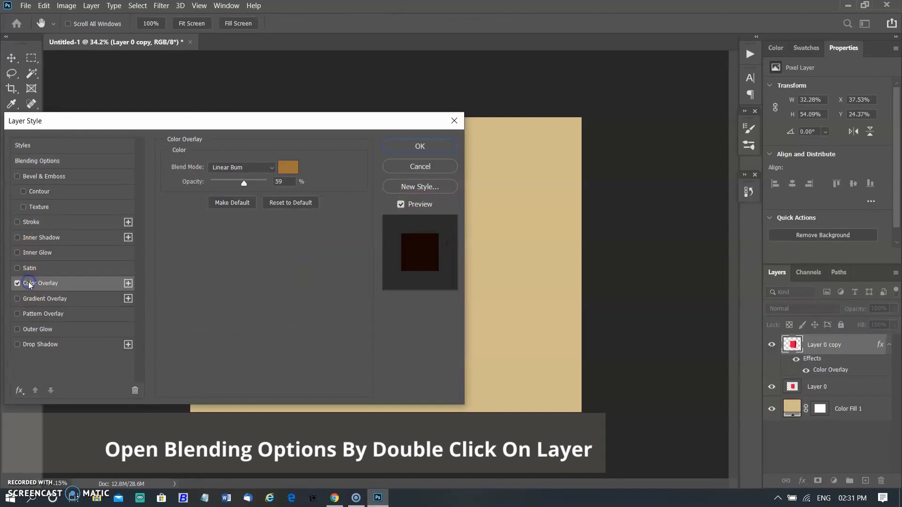
left_click(286, 168)
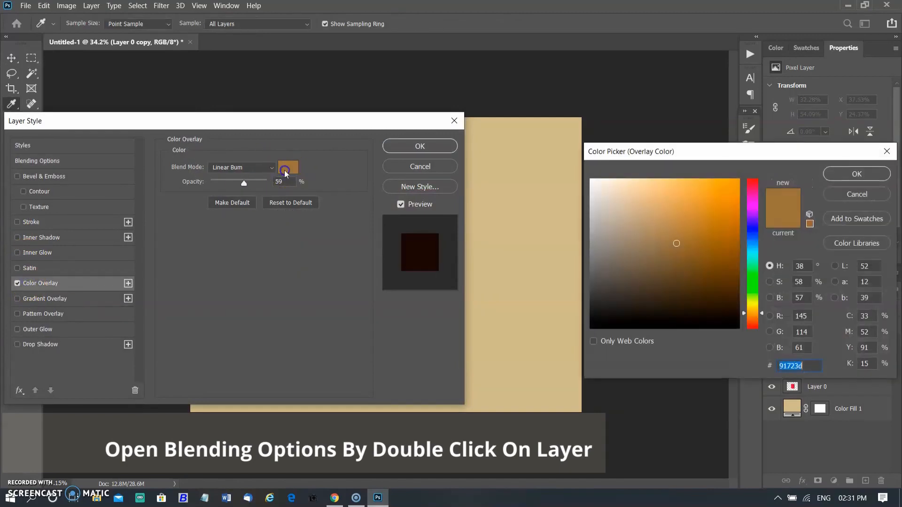
left_click_drag(596, 298, 572, 353)
left_click(835, 178)
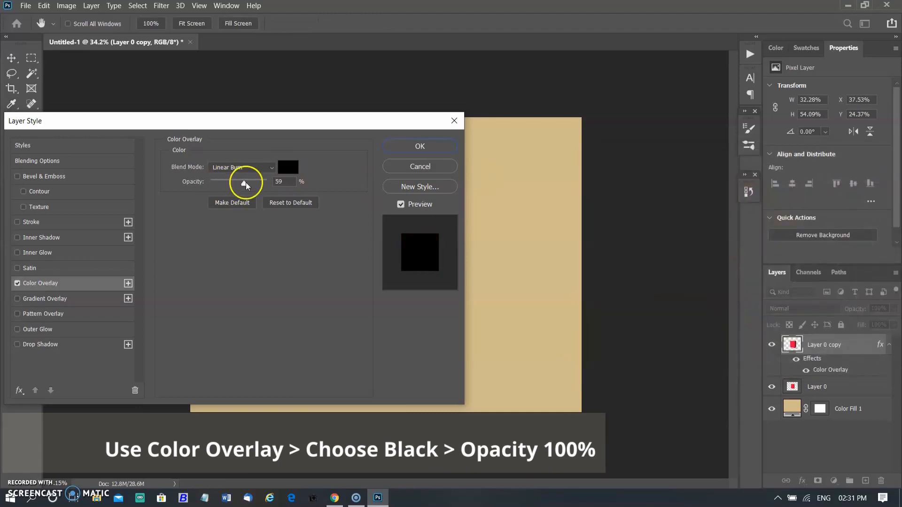
left_click(293, 190)
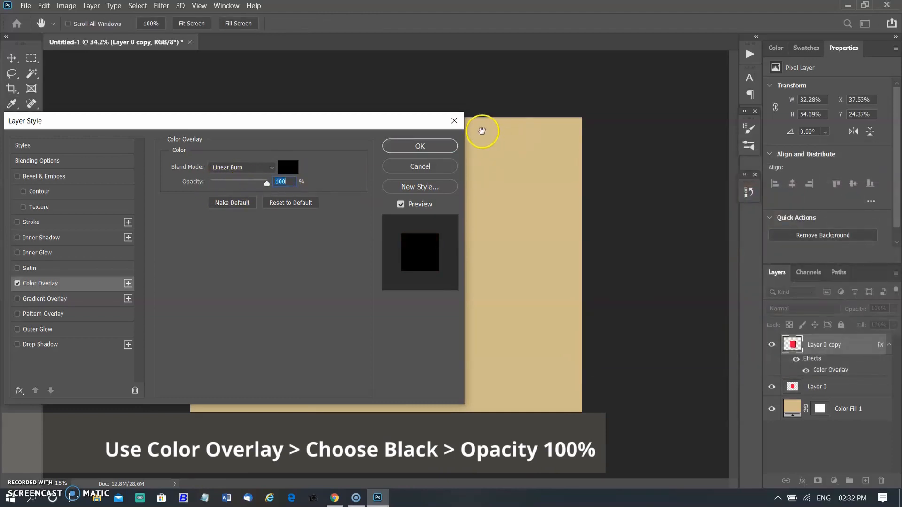
left_click(432, 144)
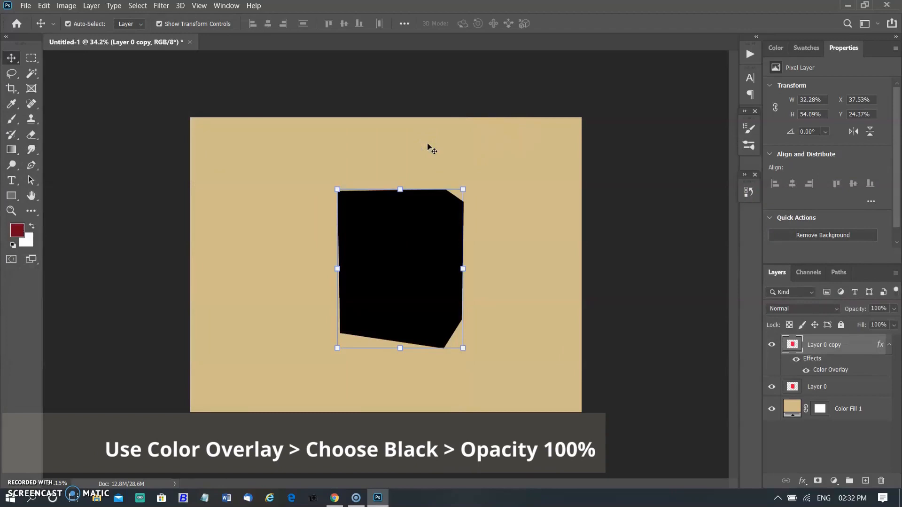
Move the black copy beneath Layer 0 and convert it to a Smart Object
left_click_drag(866, 346, 862, 391)
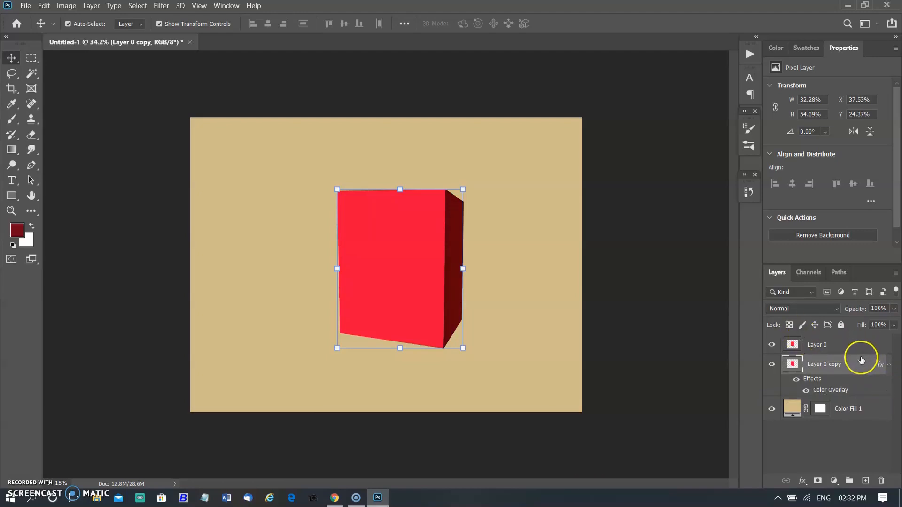
left_click(855, 371)
right_click(855, 371)
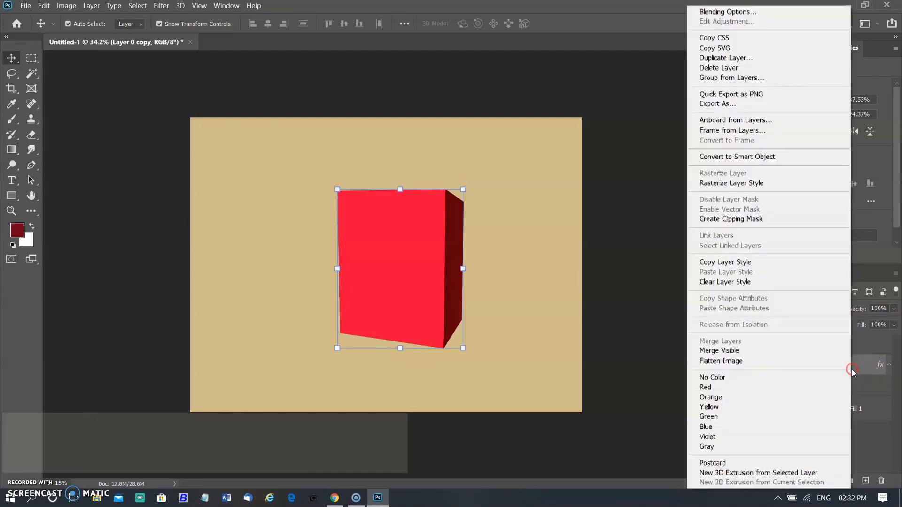
left_click(782, 160)
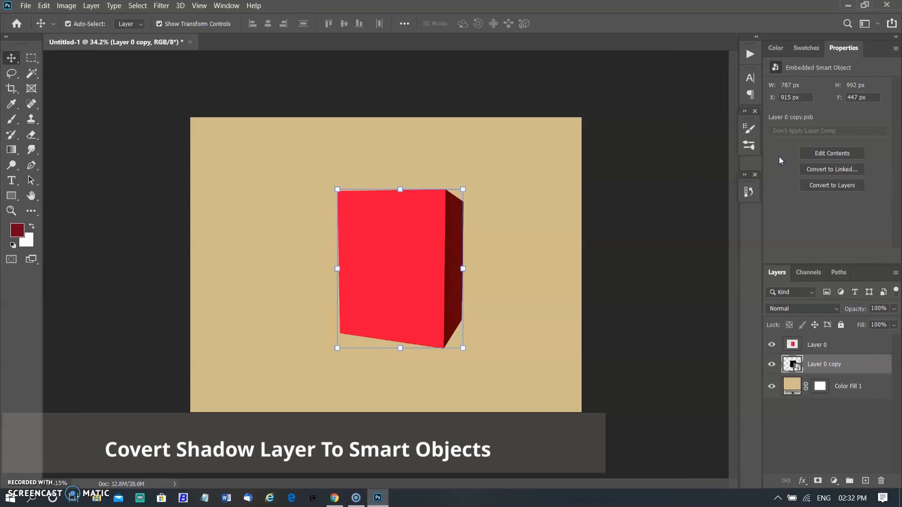
Skew the black copy sideways and lower its far corners to form a cast shadow behind the box's dark side
key("ctrl")
key("ctrl+t")
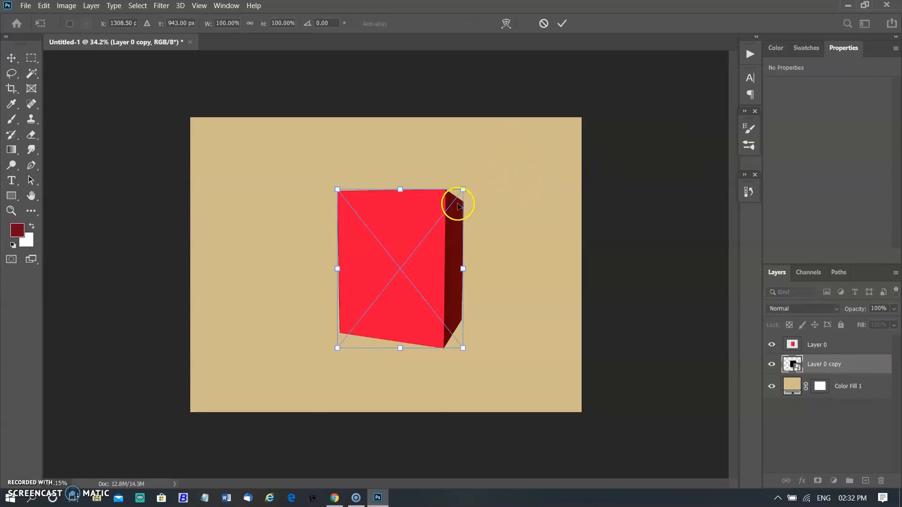
right_click(425, 201)
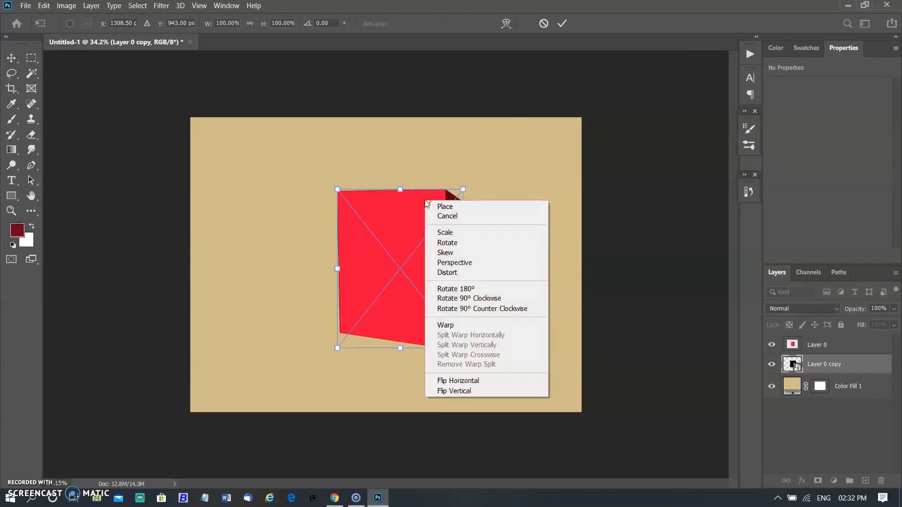
left_click(461, 257)
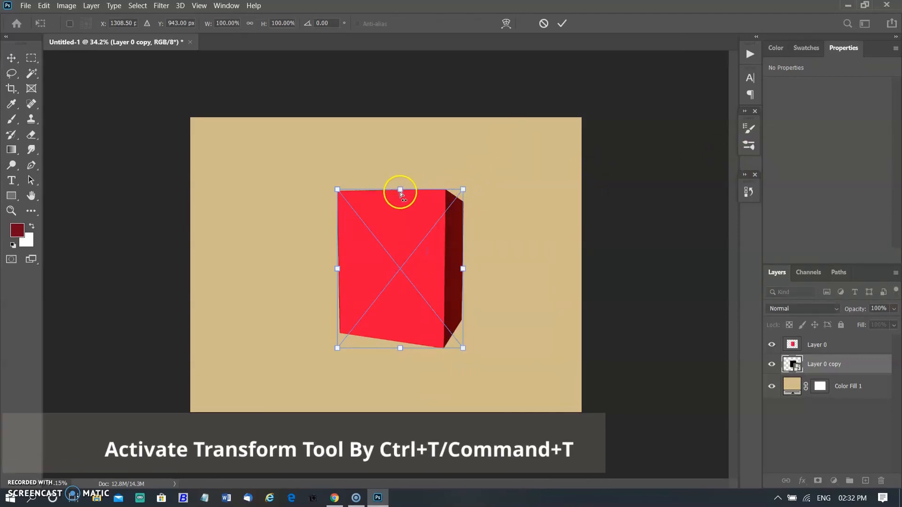
left_click_drag(400, 192, 526, 304)
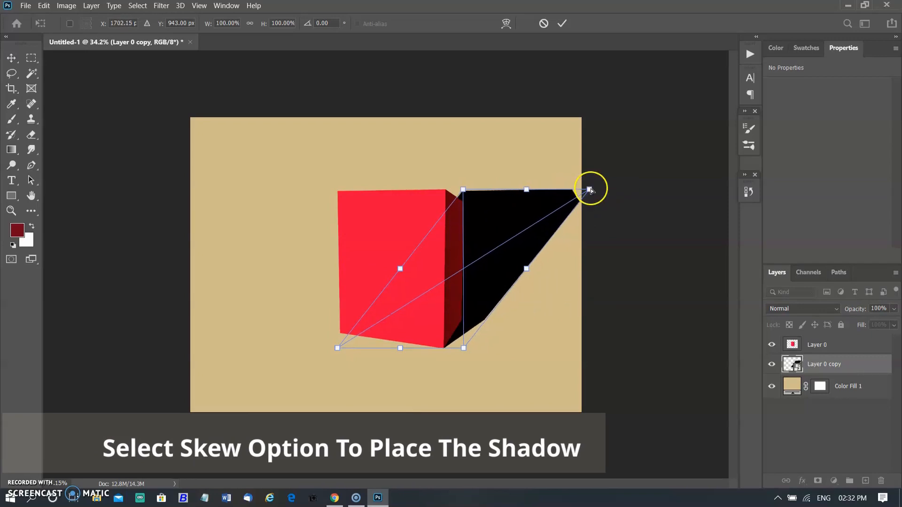
left_click_drag(590, 192, 466, 237)
left_click_drag(543, 246, 537, 255)
left_click_drag(441, 218, 457, 263)
left_click_drag(537, 255, 529, 264)
mouse_move(463, 348)
left_mouse_down()
mouse_move(453, 346)
mouse_move(457, 352)
mouse_move(457, 343)
left_mouse_up()
left_click_drag(527, 265, 528, 267)
left_click(563, 24)
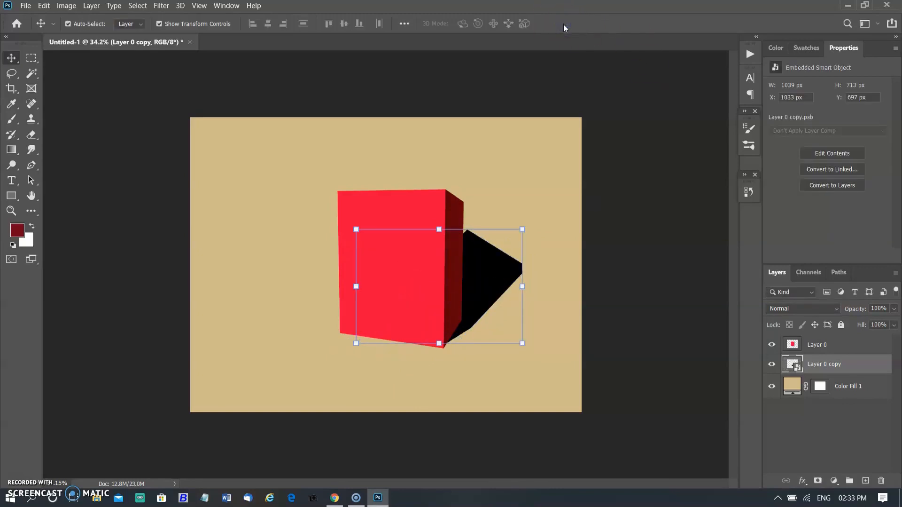
Reopen Free Transform on the shadow and shift its corners closer to the box's base
key("ctrl+t")
left_click_drag(468, 234, 454, 241)
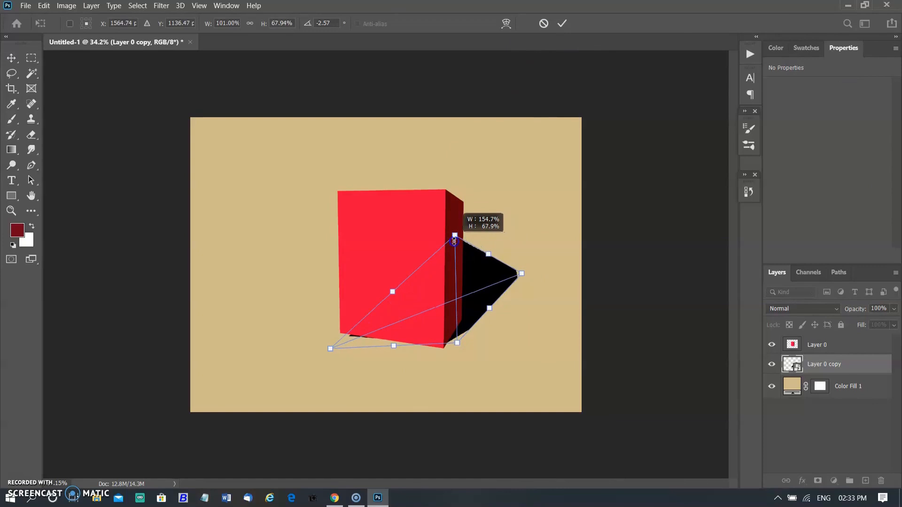
left_click(354, 330)
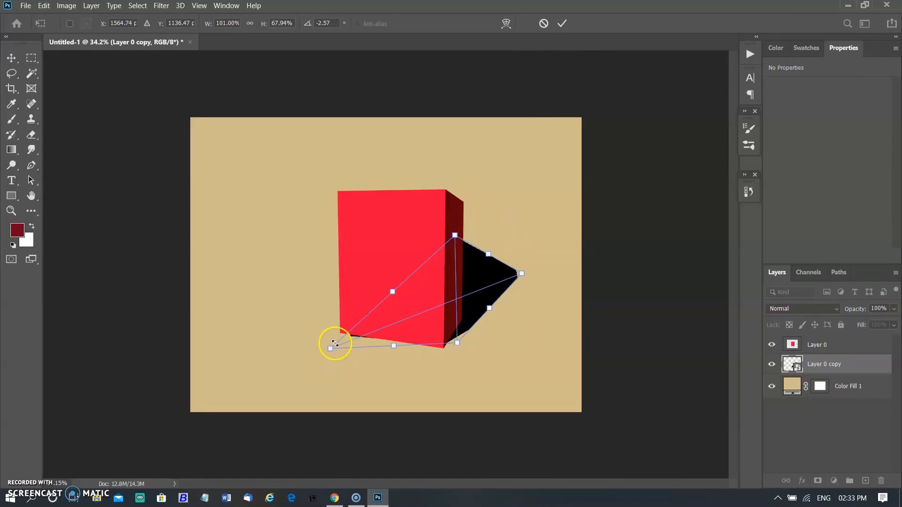
left_click_drag(330, 348, 332, 342)
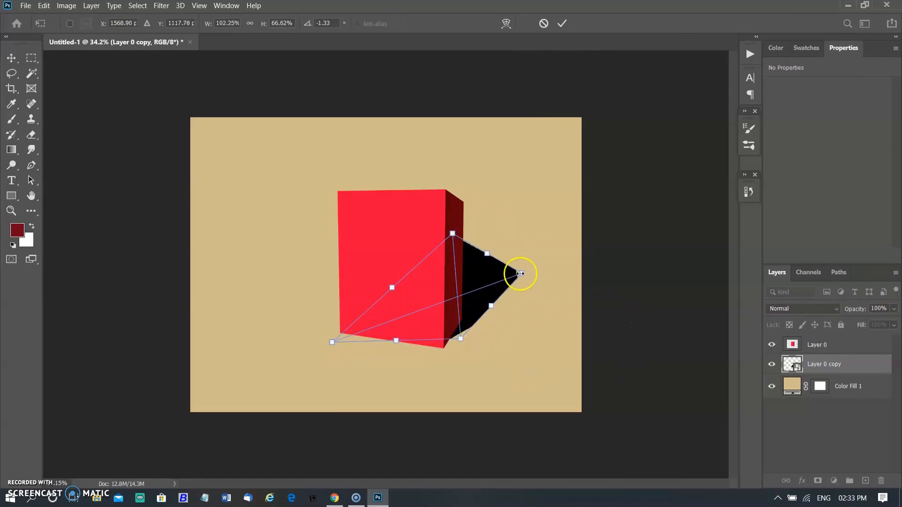
left_click_drag(461, 339, 453, 348)
left_click_drag(315, 359, 330, 345)
Fine-tune the shadow's corners so it starts at the box's lowest corner and lies flatter, and apply the transform
right_click(425, 290)
left_click(446, 333)
right_click(422, 315)
left_click(482, 182)
left_click_drag(454, 346, 456, 346)
left_click_drag(521, 273, 518, 277)
left_click_drag(454, 233, 462, 244)
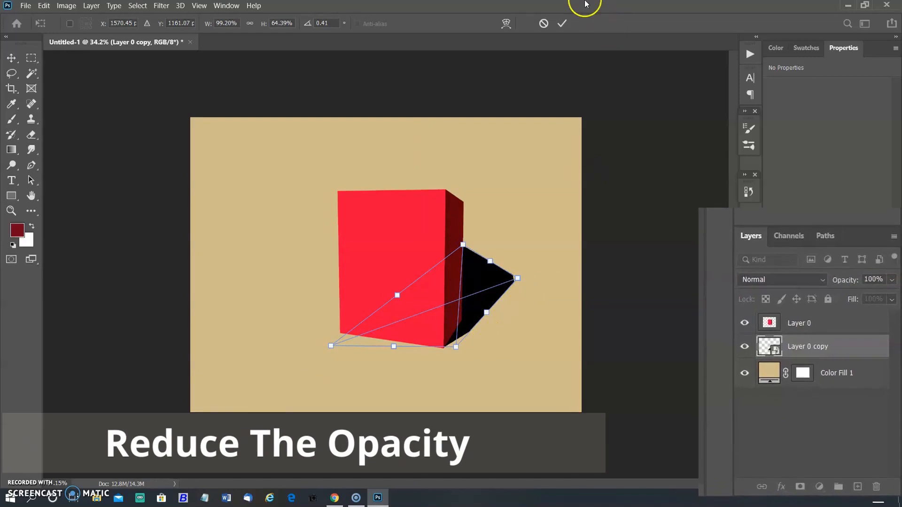
left_click(562, 24)
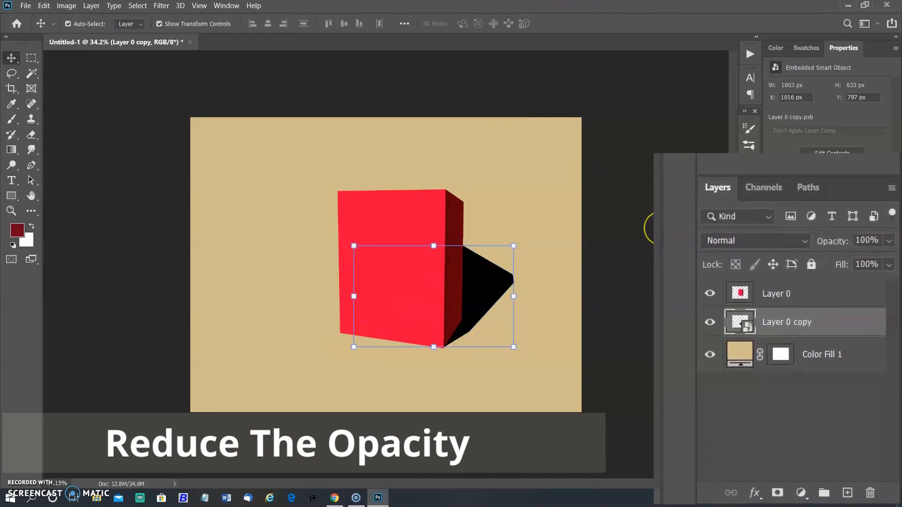
Reduce the opacity of the shadow layer, Layer 0 copy, to 50%
left_click(660, 223)
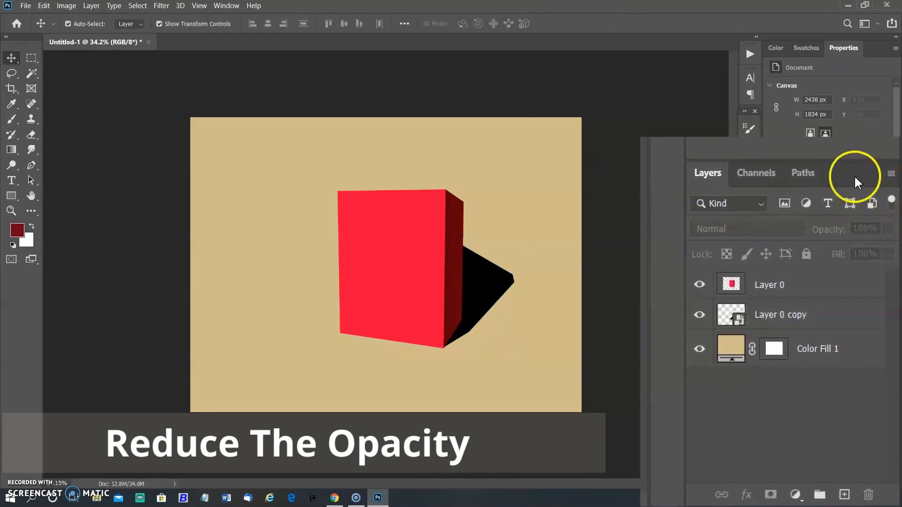
left_click(826, 315)
left_click(887, 229)
left_click_drag(838, 250, 851, 250)
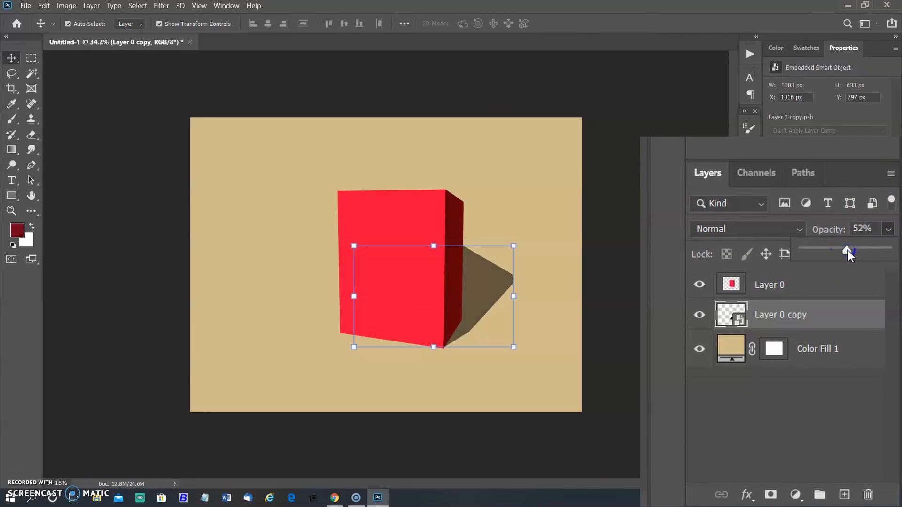
left_click_drag(856, 248, 847, 249)
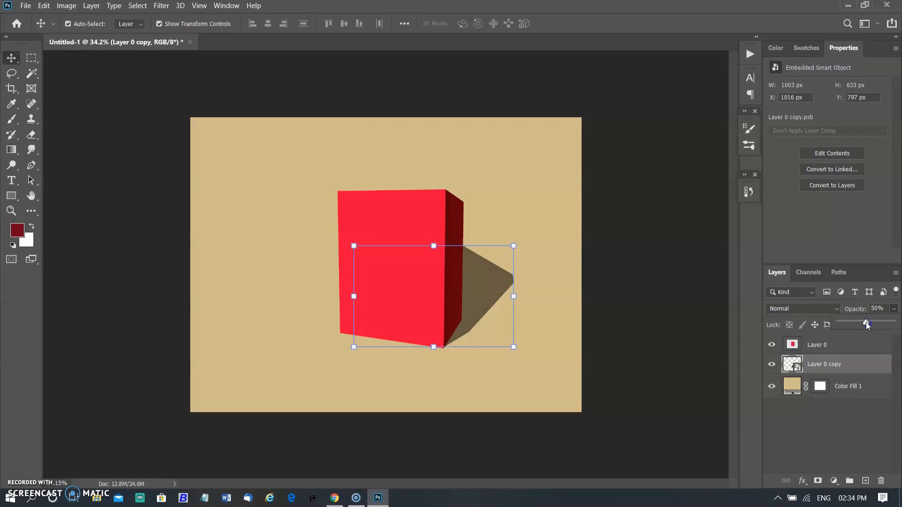
Soften the shadow layer, Layer 0 copy, with a Gaussian Blur of about 43 pixels
left_click(160, 6)
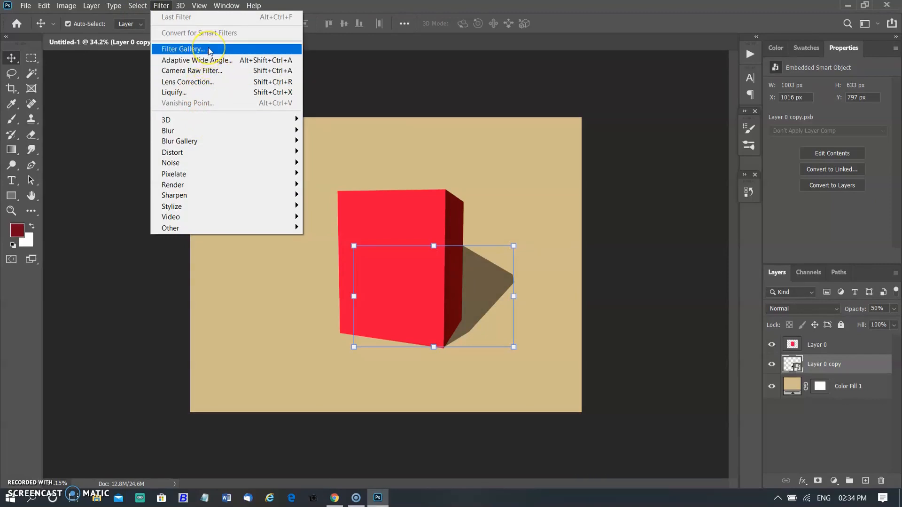
mouse_move(207, 130)
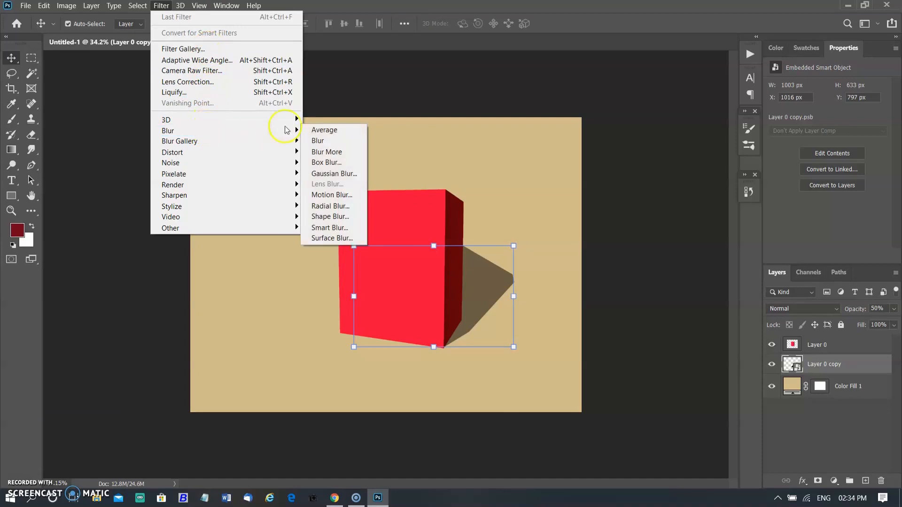
left_click(334, 175)
mouse_move(594, 291)
left_mouse_down()
mouse_move(616, 295)
mouse_move(606, 294)
left_mouse_up()
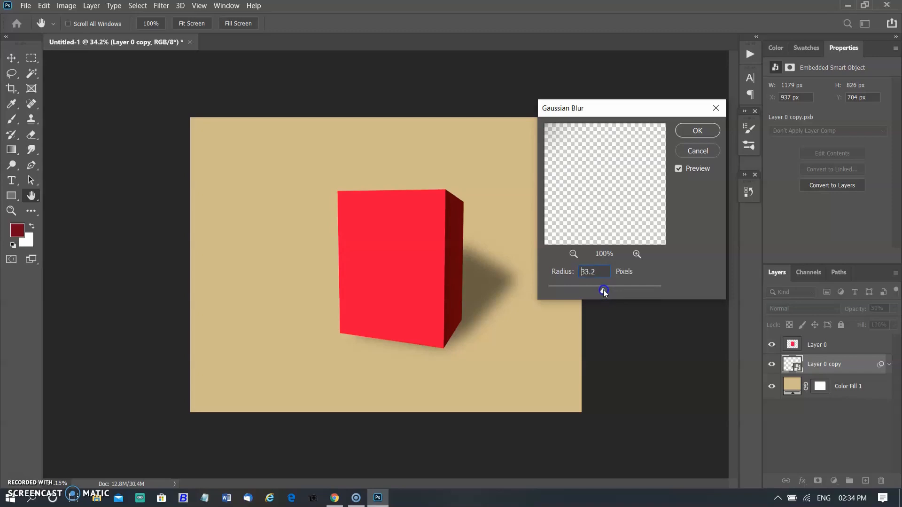
mouse_move(604, 296)
left_mouse_down()
mouse_move(613, 287)
mouse_move(598, 292)
mouse_move(607, 292)
left_mouse_up()
left_click(593, 341)
left_click(697, 131)
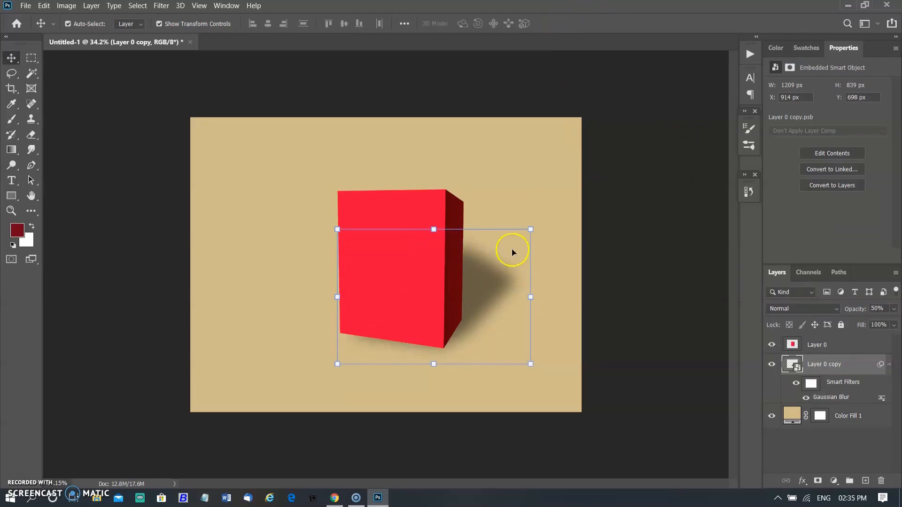
left_click(691, 197)
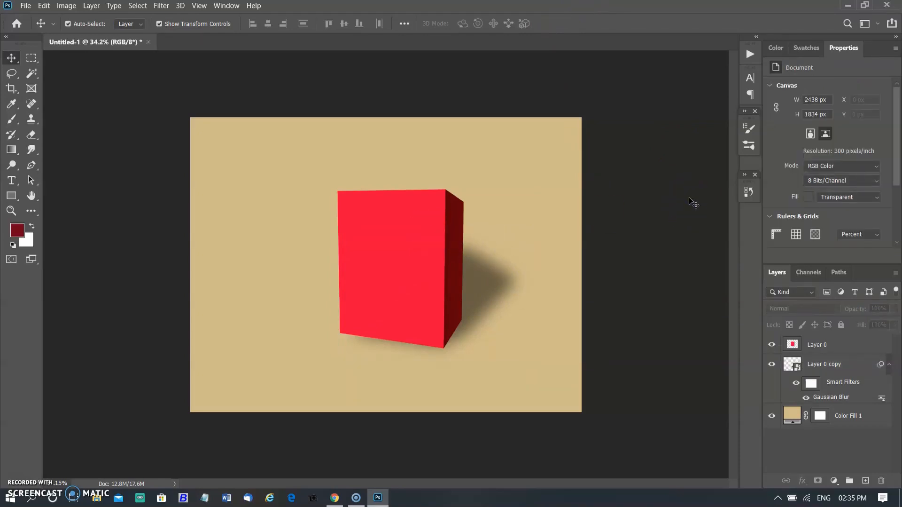
Select the box layer and its shadow layer together and move both toward the canvas's right edge
left_click(844, 362)
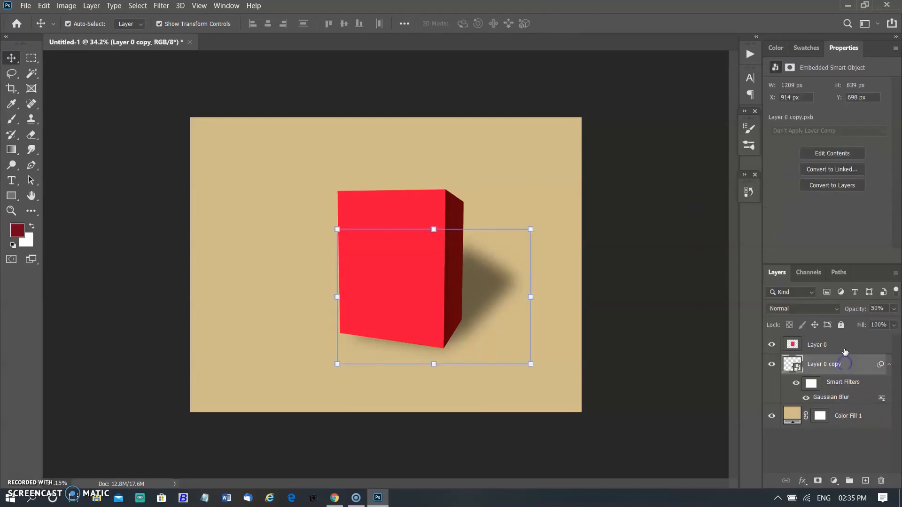
left_click(844, 347, "shift")
left_click_drag(438, 301, 489, 300)
left_click(384, 363)
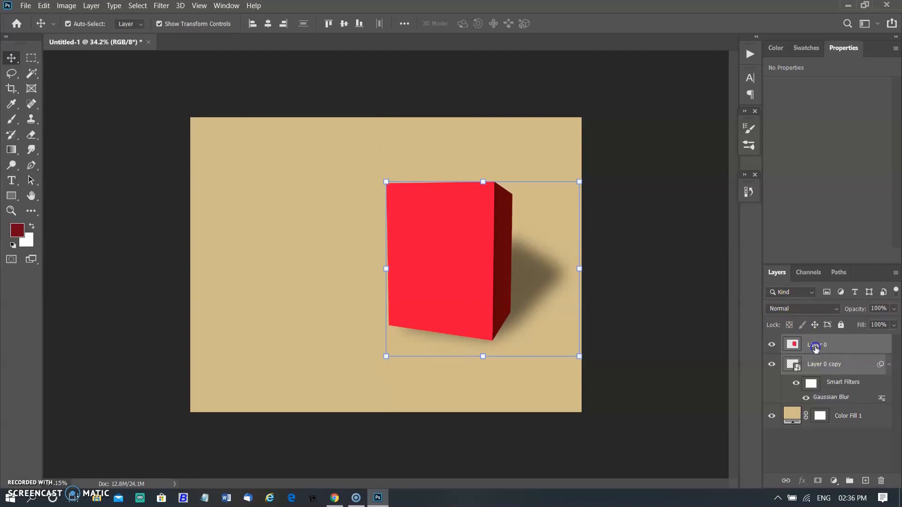
Duplicate Layer 0, the red box layer
left_click(812, 341)
key("ctrl+j")
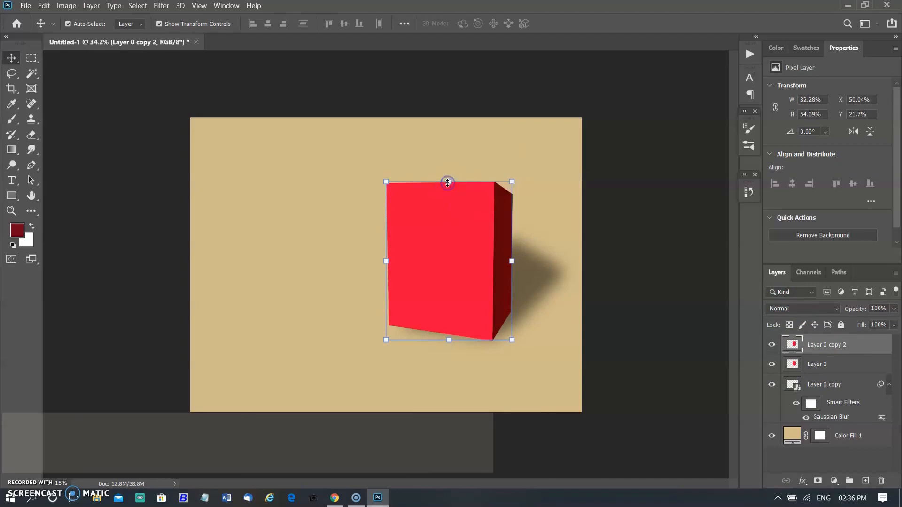
left_click_drag(451, 180, 440, 479)
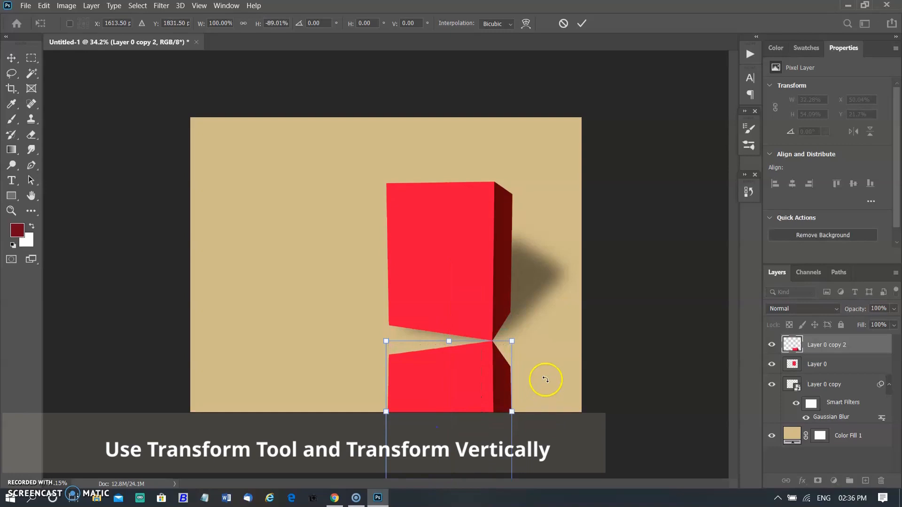
key("Return")
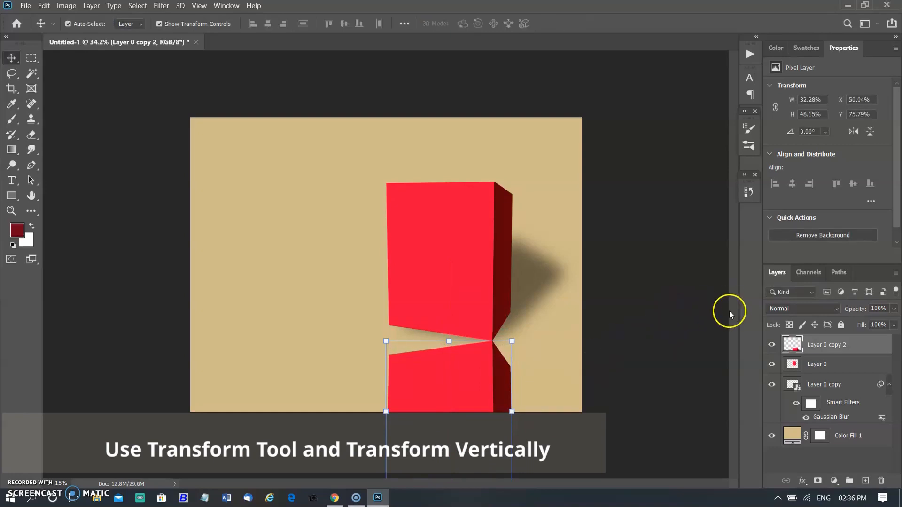
key("ctrl+minus")
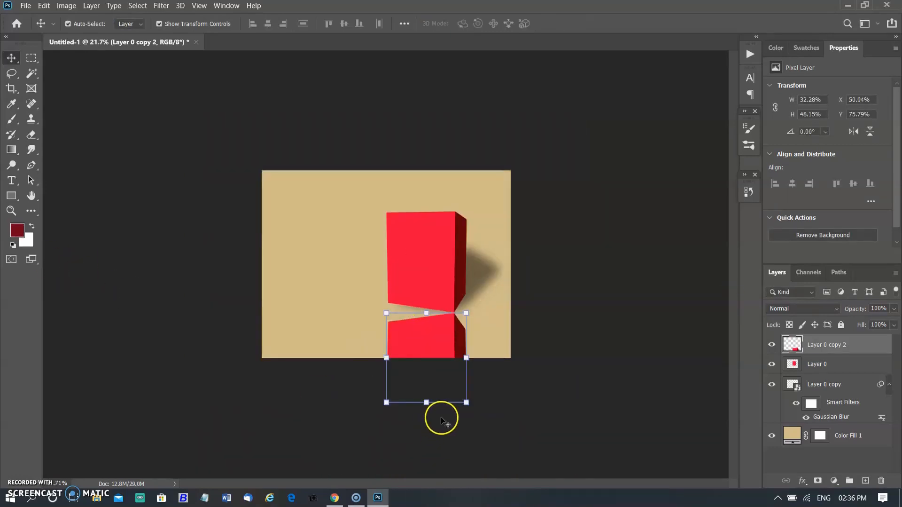
key("ctrl+z")
Flip the box copy vertically below the original by scaling its height to about -103%, and apply the transform
left_click_drag(427, 211, 423, 419)
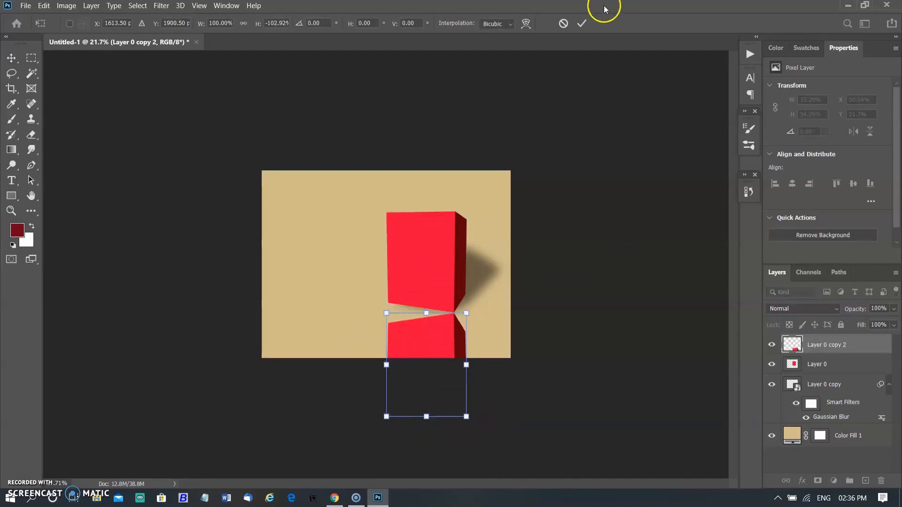
left_click(582, 23)
left_click(587, 288)
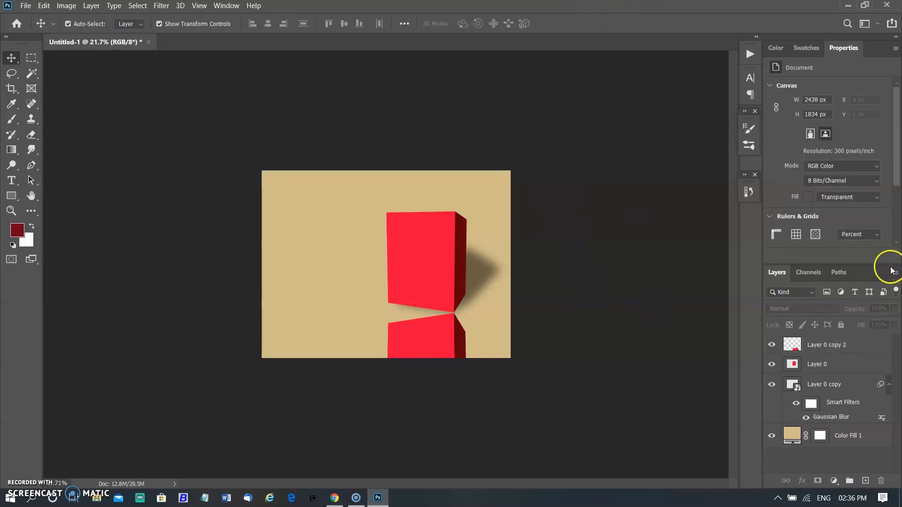
Reduce the opacity of the reflection layer, Layer 0 copy 2, to 45%
left_click(856, 346)
left_click(894, 308)
left_click_drag(895, 323, 871, 325)
left_click(606, 308)
right_click(445, 339)
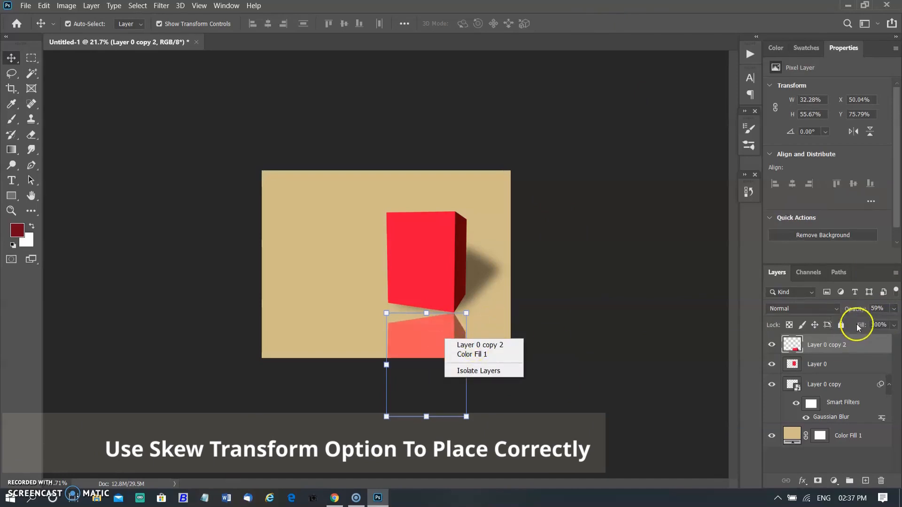
left_click(894, 308)
left_click_drag(870, 321, 865, 323)
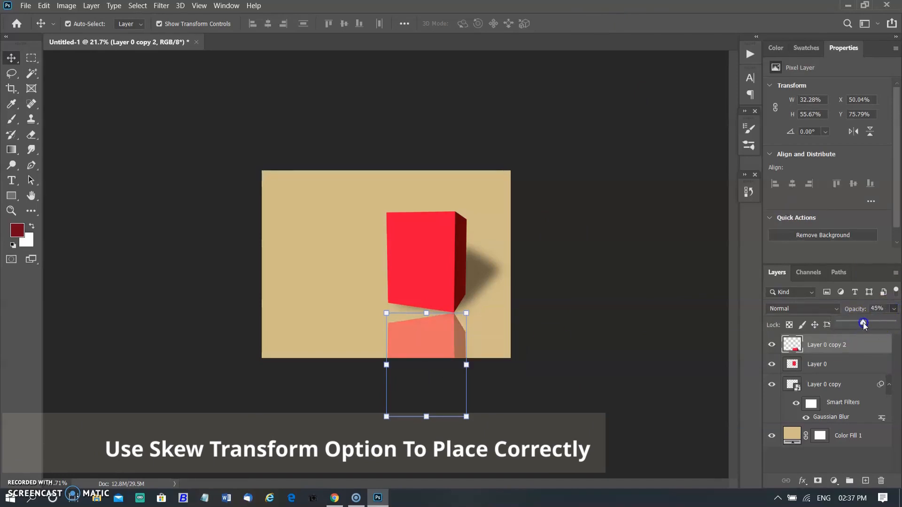
right_click(405, 331)
left_click(548, 342)
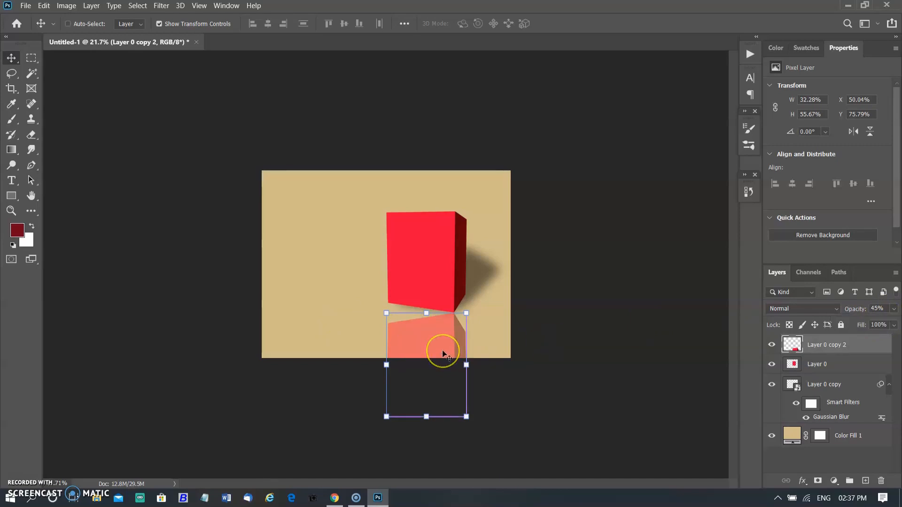
Skew the reflection so its upper edge follows the slanted base of the box, and apply the transform
key("ctrl+t")
right_click(444, 361)
left_click(519, 183)
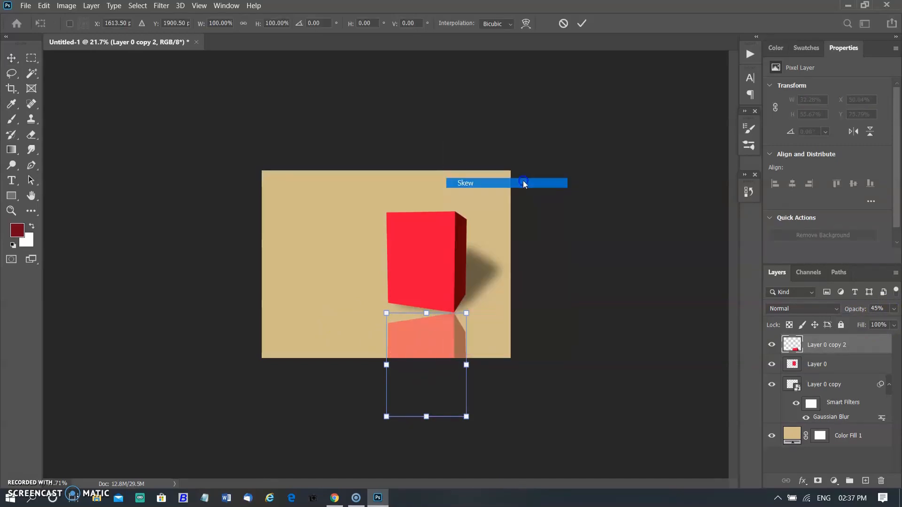
left_click_drag(386, 312, 385, 292)
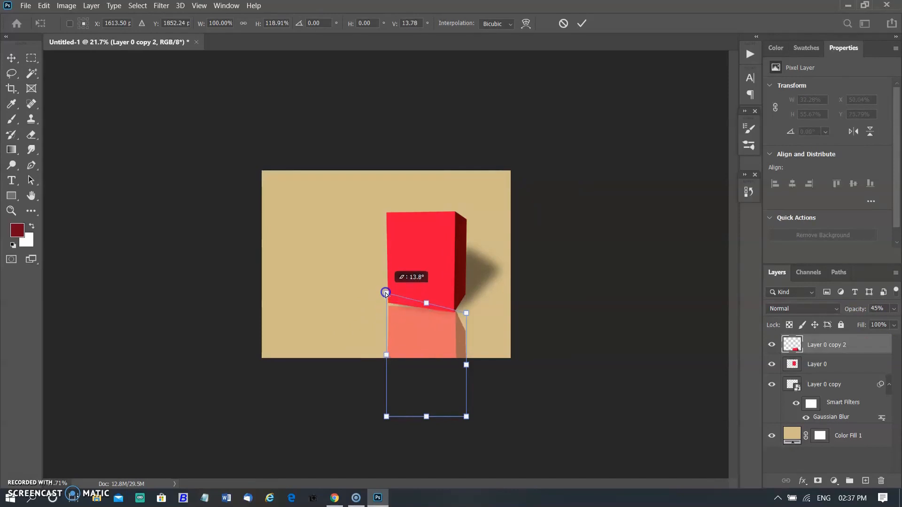
left_click_drag(467, 313, 456, 322)
left_click_drag(466, 416, 466, 413)
left_click_drag(467, 323, 463, 320)
left_click(582, 25)
left_click(695, 371)
Convert the reflection layer, Layer 0 copy 2, to a smart object
left_click(860, 346)
right_click(859, 346)
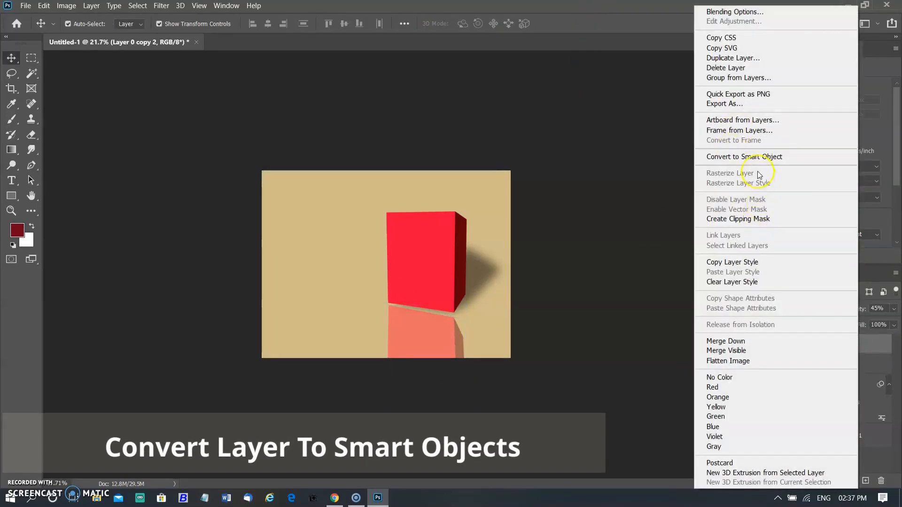
left_click(758, 158)
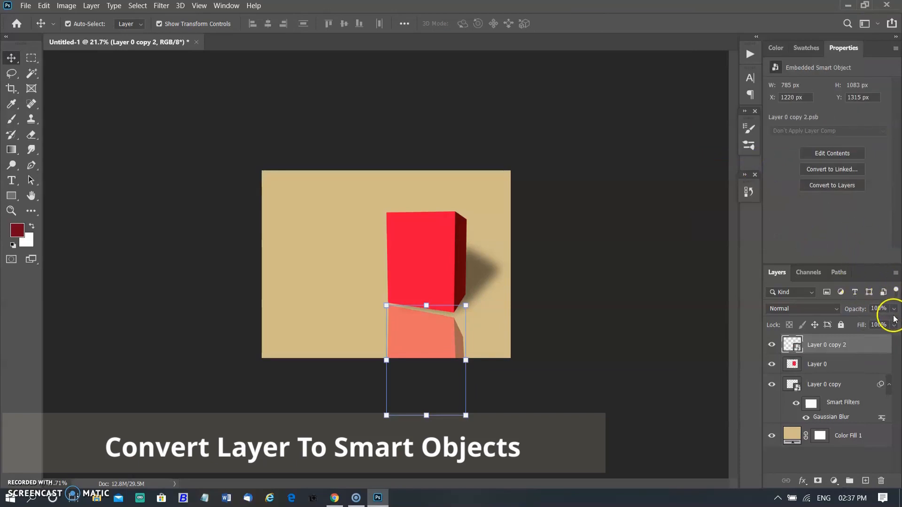
Blur the reflection with a Gaussian Blur of about 70 pixels
left_click(161, 5)
left_click(174, 18)
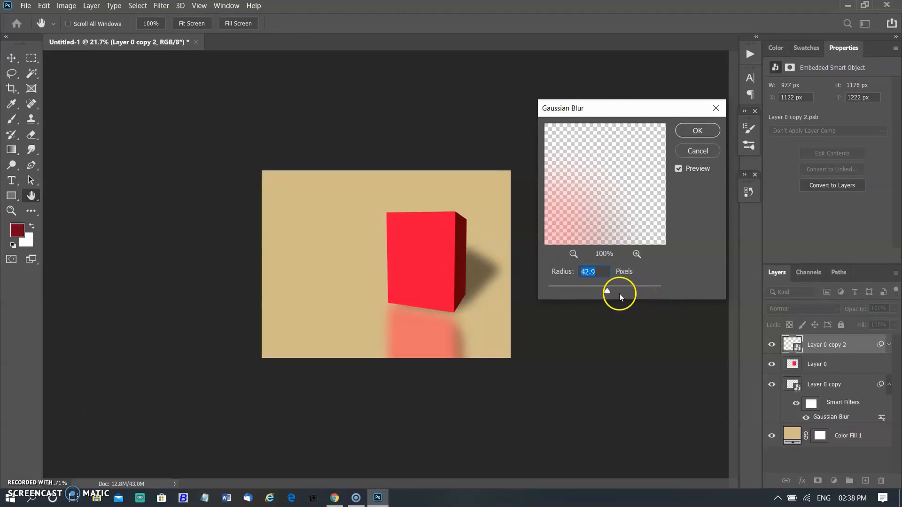
left_click_drag(609, 291, 615, 292)
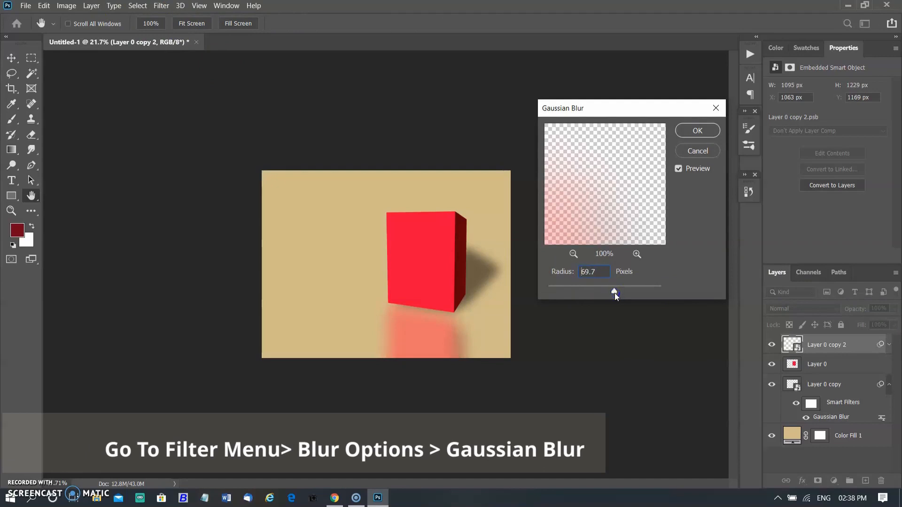
left_click(698, 130)
left_click(684, 221)
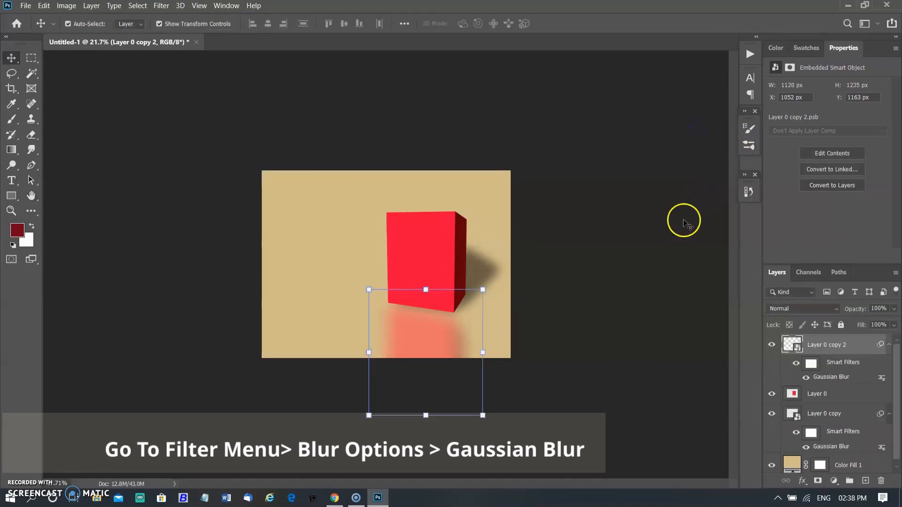
left_click(680, 225)
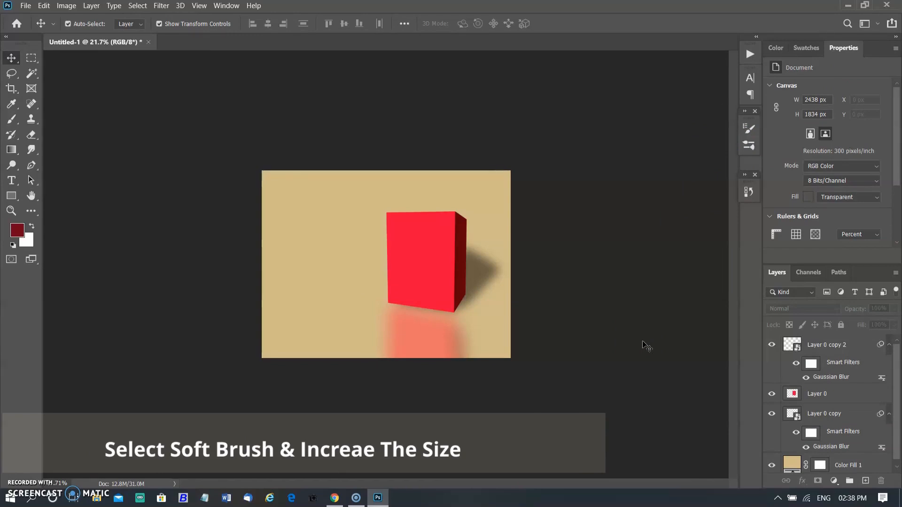
Add a new layer above the reflection and set the Brush color to a paler shade of the sampled tan background
left_click(853, 345)
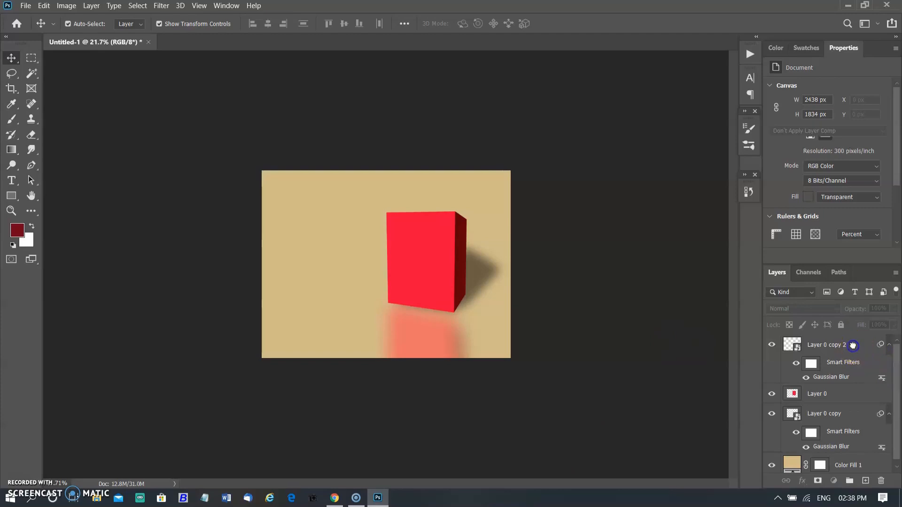
left_click(859, 480)
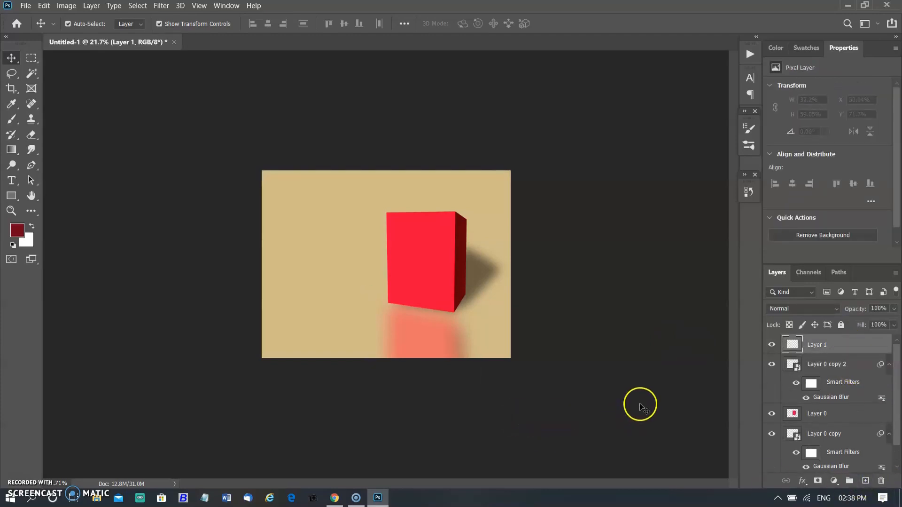
left_click(10, 123)
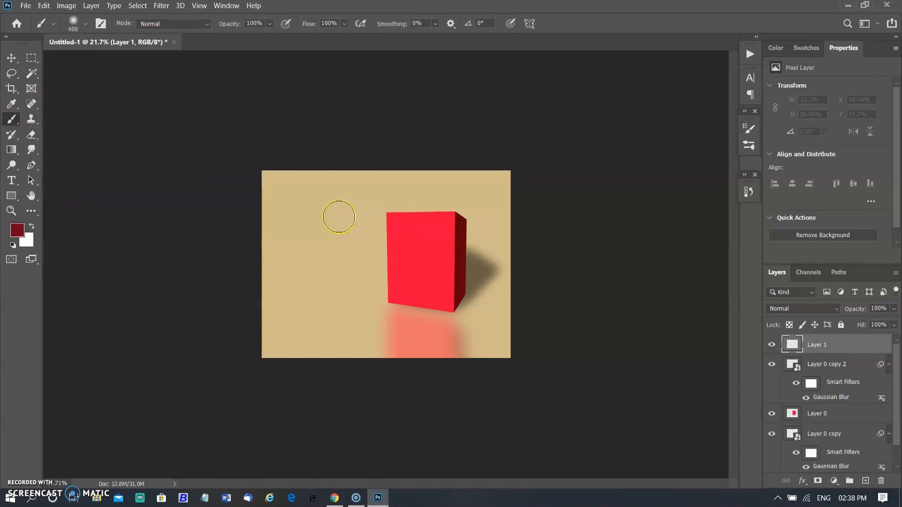
left_click(294, 222, "alt")
left_click(19, 230)
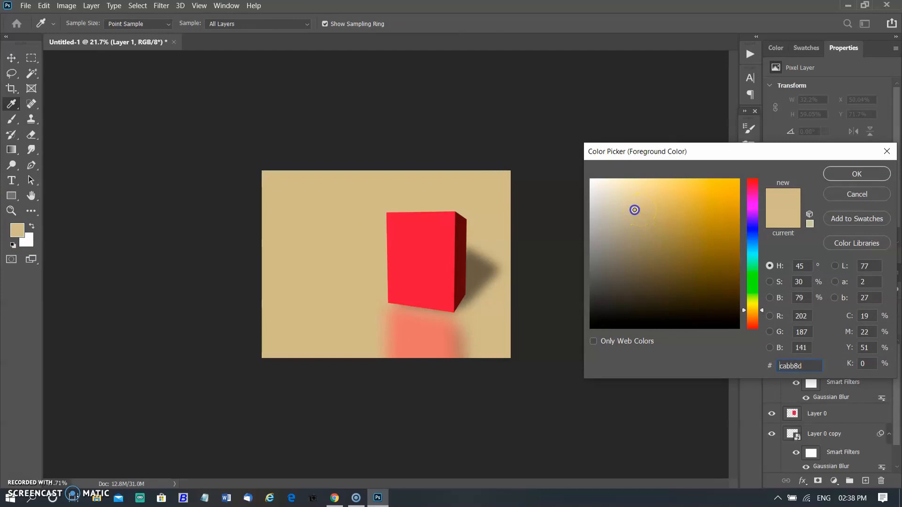
left_click_drag(620, 210, 615, 210)
left_click(856, 175)
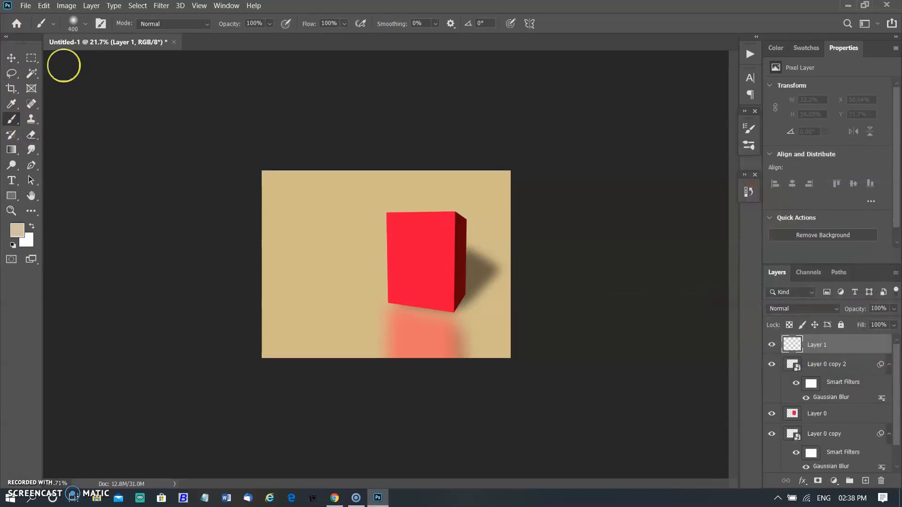
Paint one soft dab with a 1700 px brush over the box's left edge and reapply the last Gaussian Blur to it
key("bracketright")
key("bracketright")
key("bracketright")
key("bracketright")
key("bracketright")
key("bracketright")
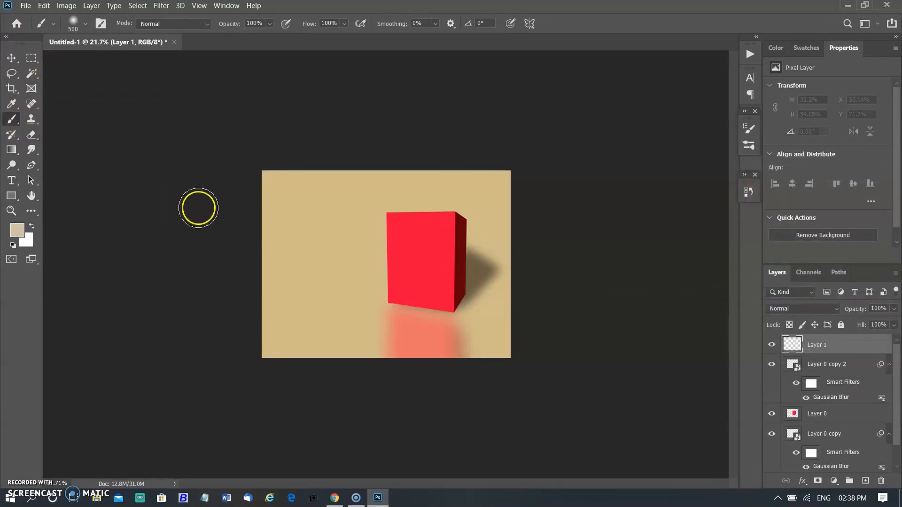
key("bracketright")
key("bracketright")
key("bracketright")
key("bracketright")
key("bracketright")
key("bracketright")
key("bracketright")
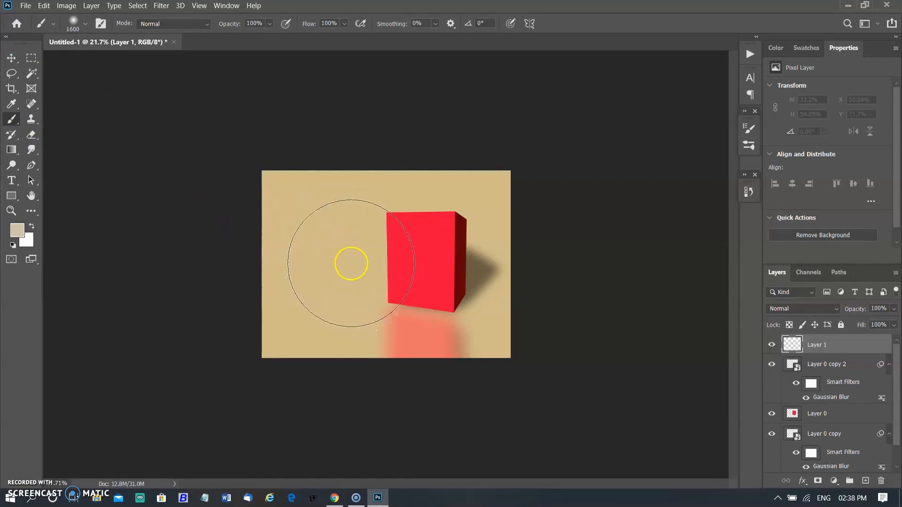
key("bracketright")
left_click(376, 253)
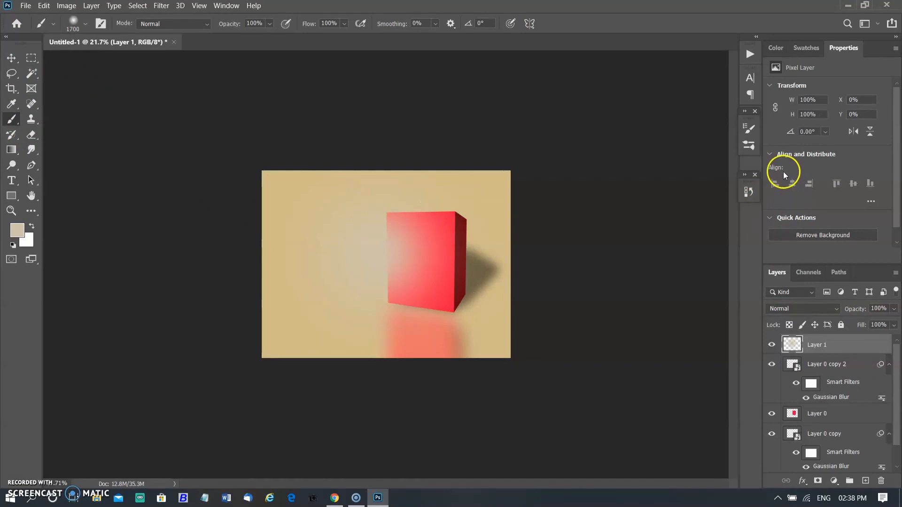
left_click(161, 5)
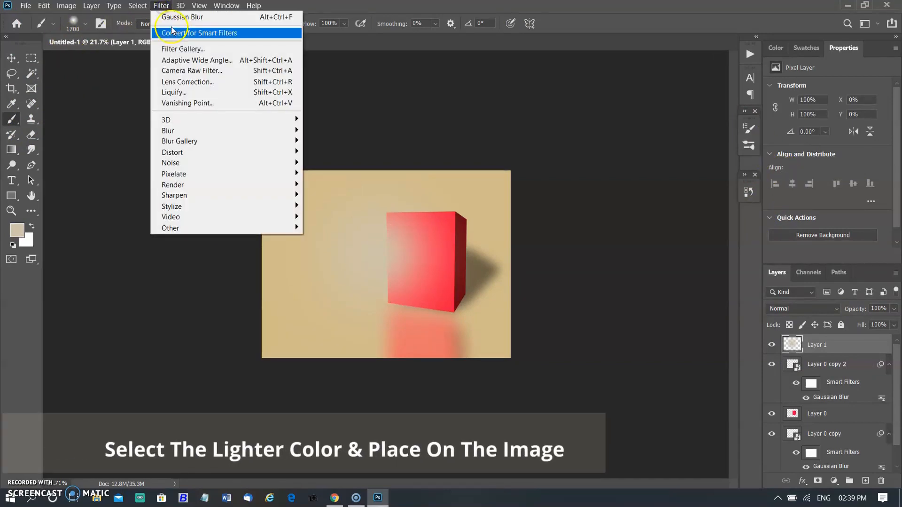
left_click(186, 21)
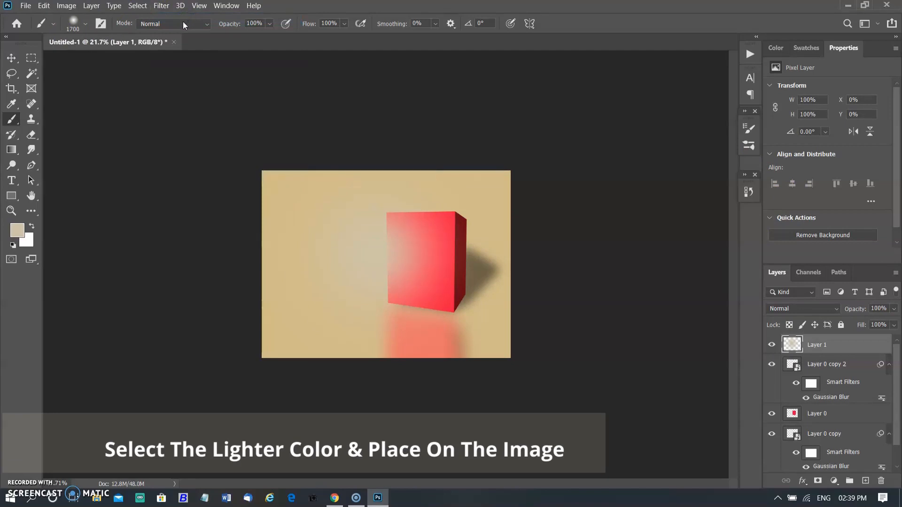
Move the pale glow on Layer 1 onto the floor beside the reflection and flatten it to about 72% of its height
left_click(11, 58)
left_click_drag(393, 259, 333, 342)
left_click_drag(341, 237, 334, 292)
left_click_drag(373, 357, 346, 348)
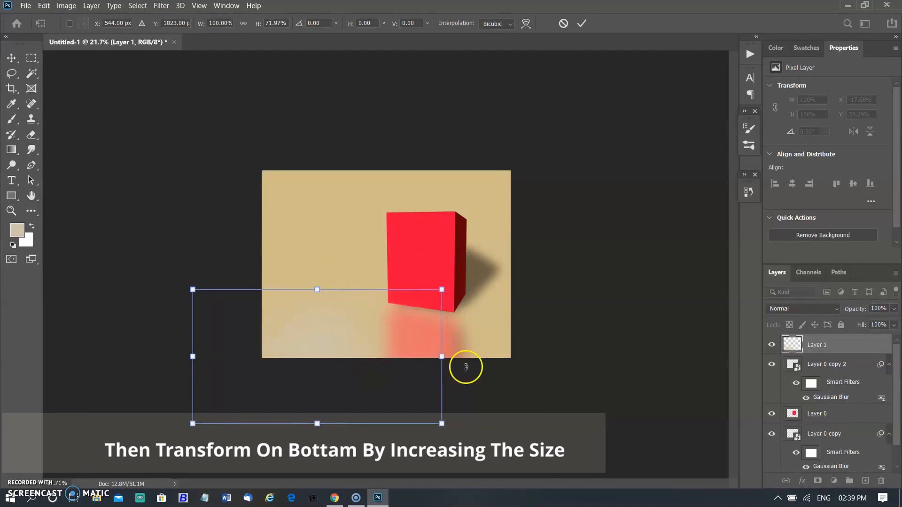
Stretch the glow horizontally past both sides of the canvas to about 199% of its width
left_click_drag(441, 358, 605, 360)
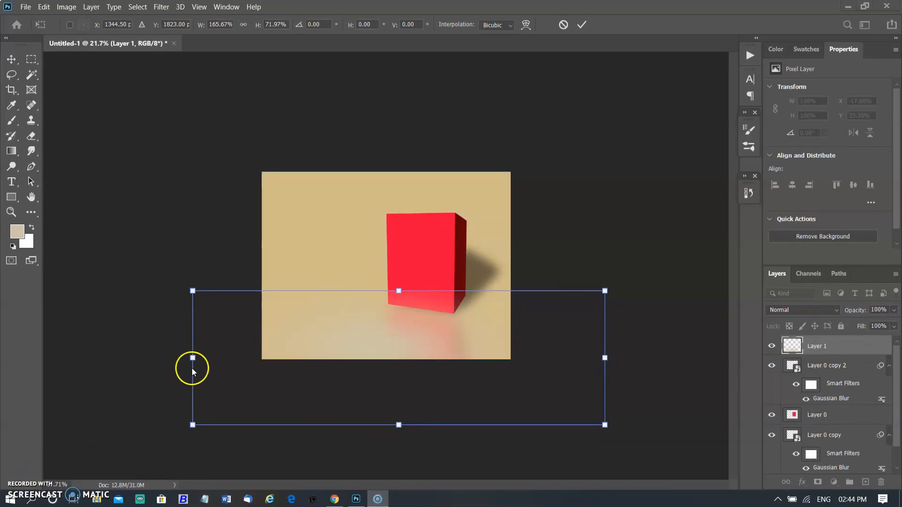
left_click_drag(193, 357, 172, 358)
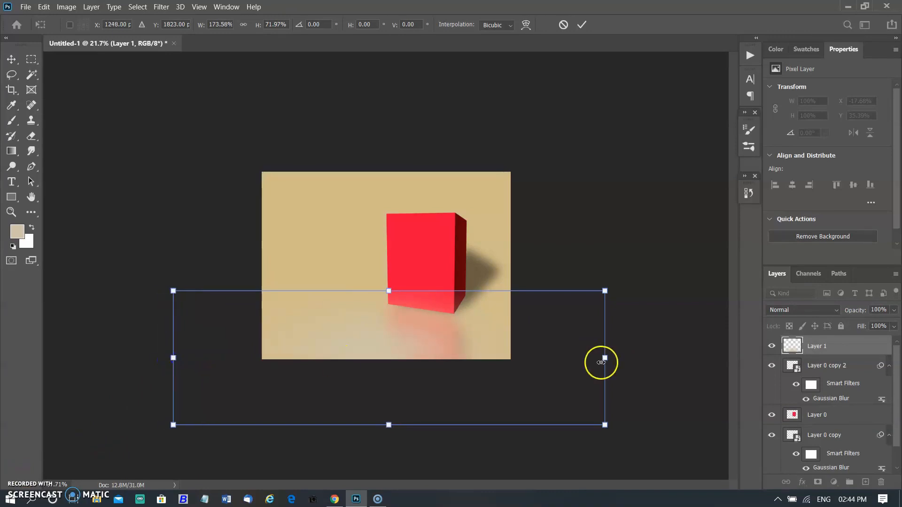
left_click_drag(605, 358, 660, 357)
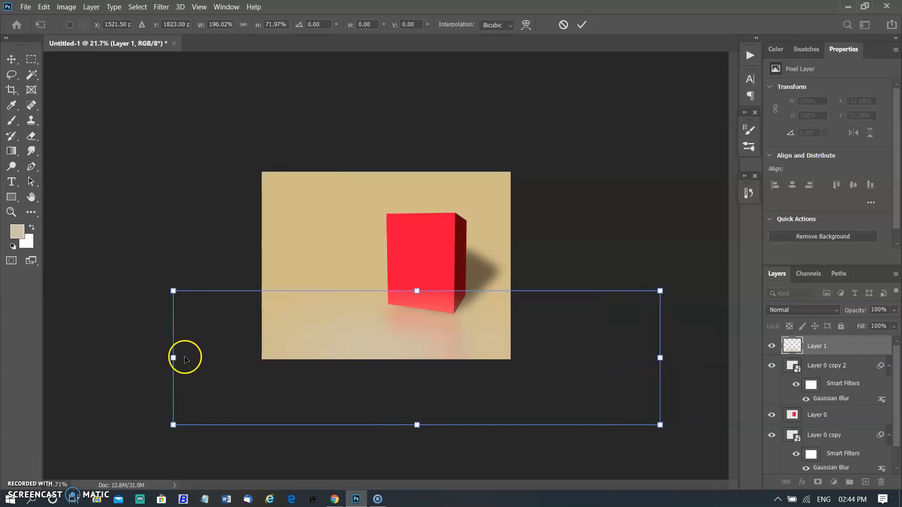
left_click_drag(173, 358, 165, 359)
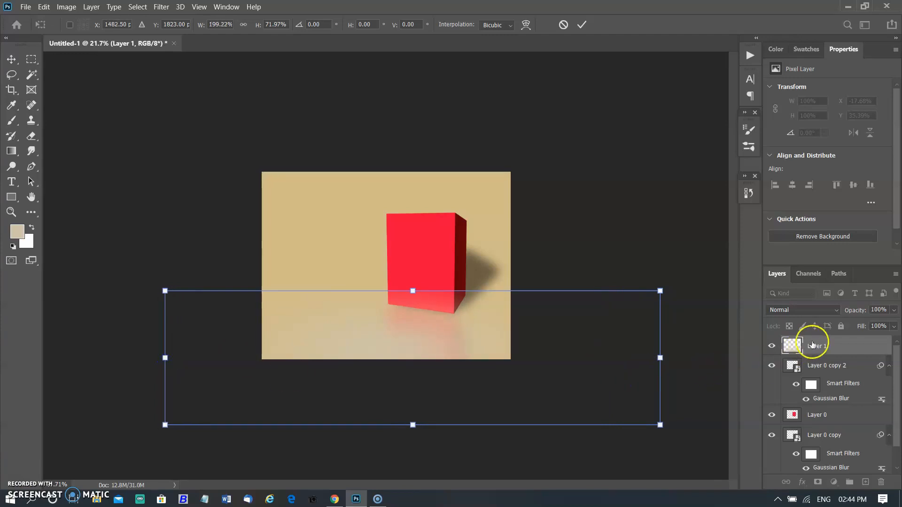
Place the glow layer, Layer 1, beneath the reflection layer, Layer 0 copy 2, and set the reflection's opacity to 51%
left_click_drag(826, 340, 835, 404)
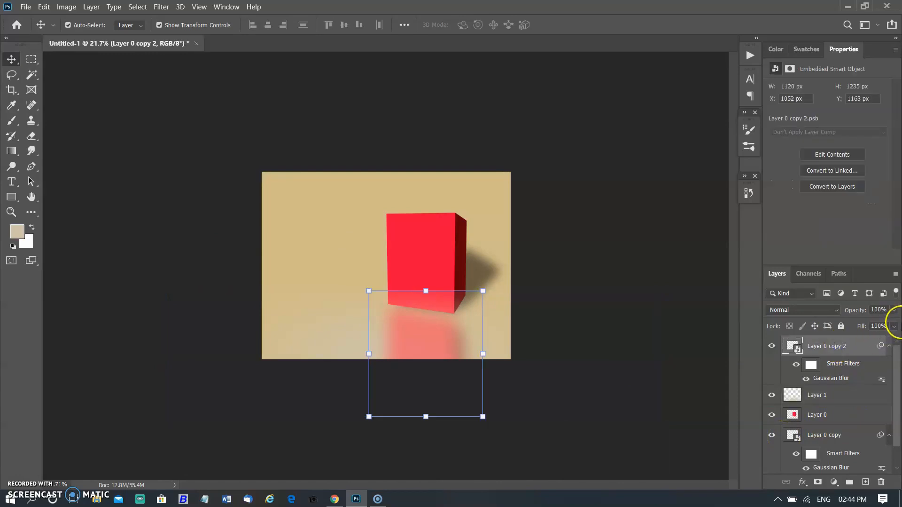
left_click(895, 310)
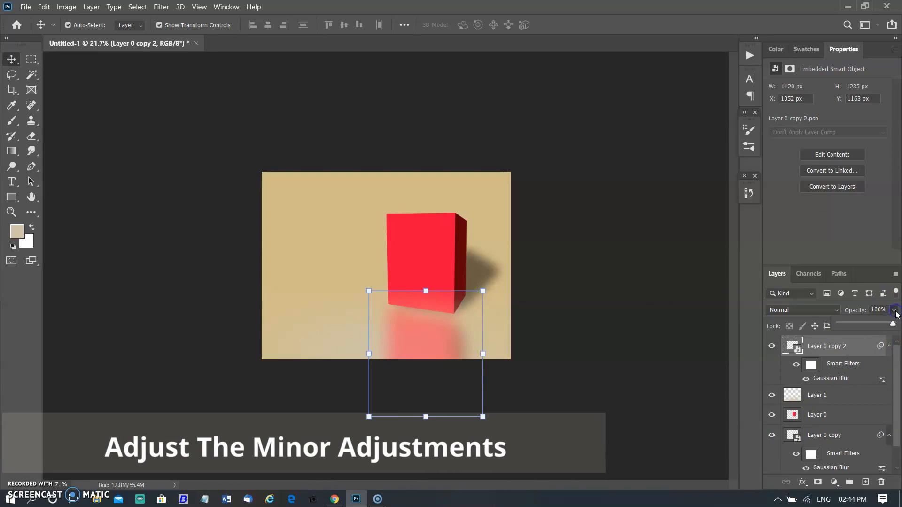
left_click_drag(893, 324, 868, 329)
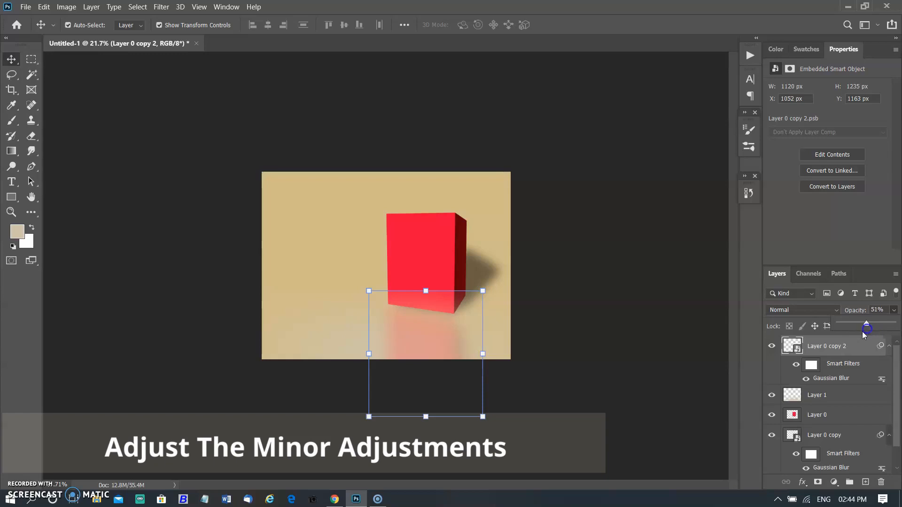
left_click(644, 359)
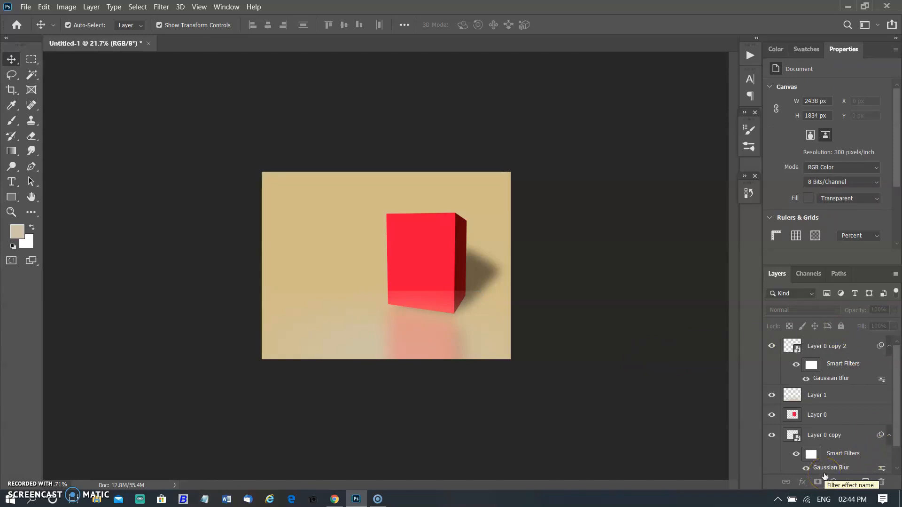
Squash Layer 1 from its upper edge to about 83% height so the glow starts at the box's base
left_click(820, 398)
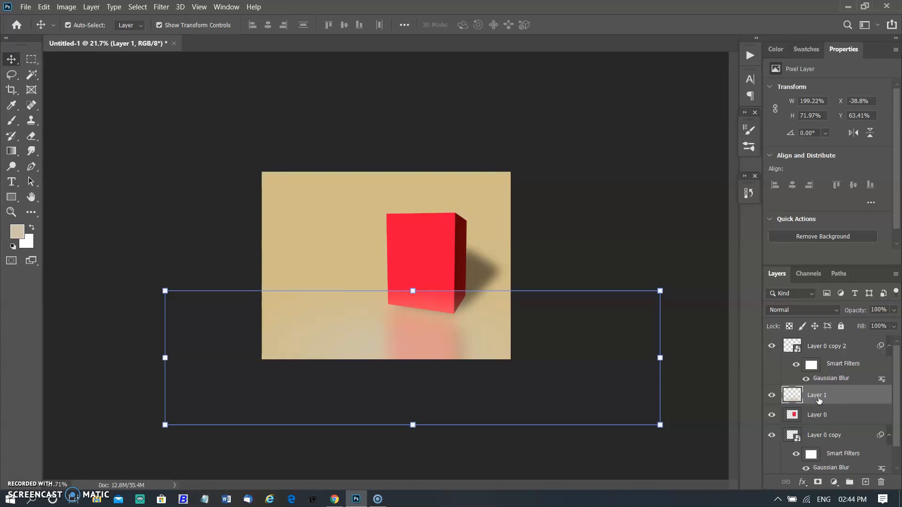
left_click_drag(413, 291, 413, 309)
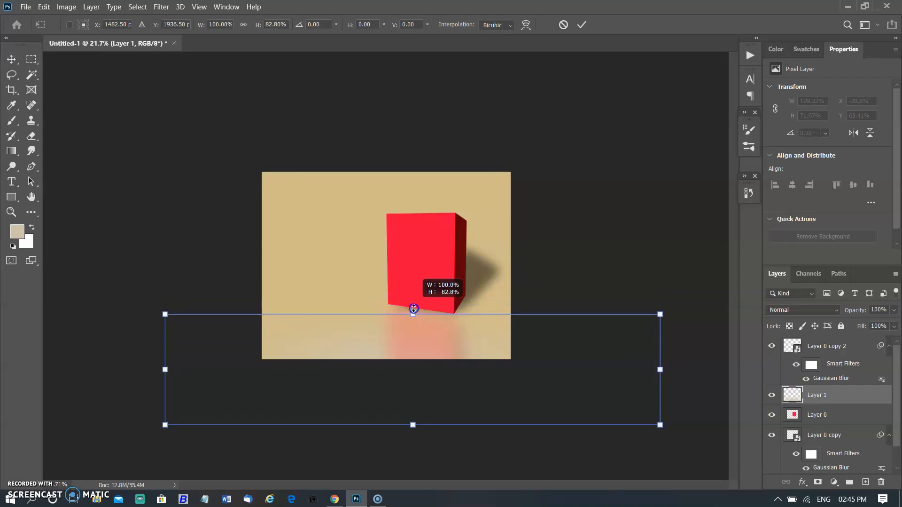
left_click(581, 25)
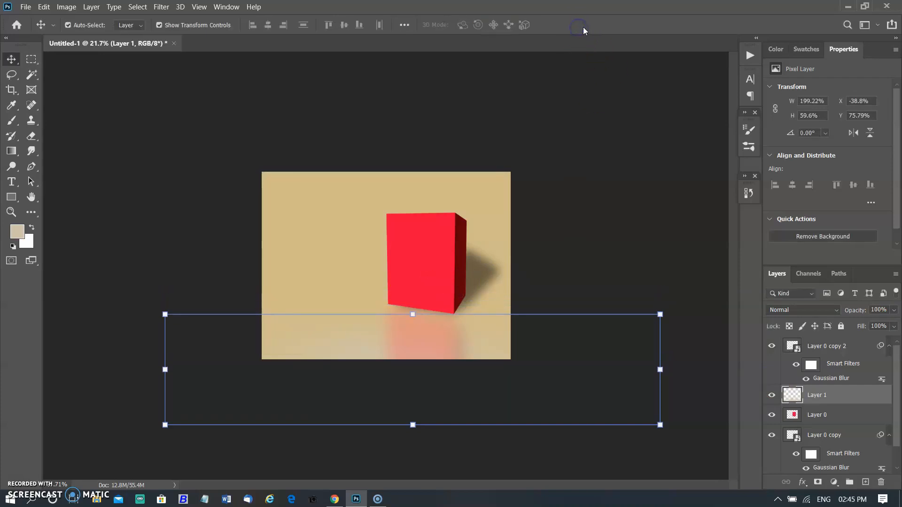
left_click(594, 125)
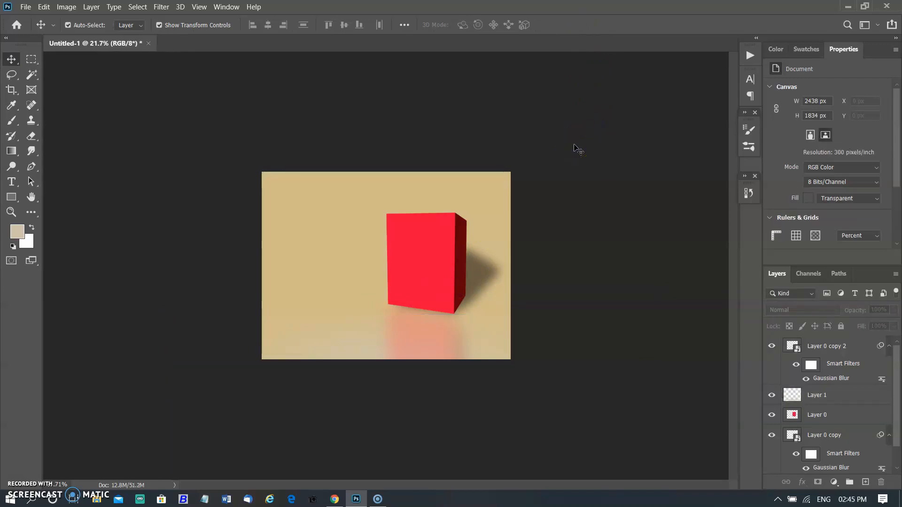
Examine the finished box's cast shadow, floor reflection and glow up close
scroll(556, 254, "up", 6)
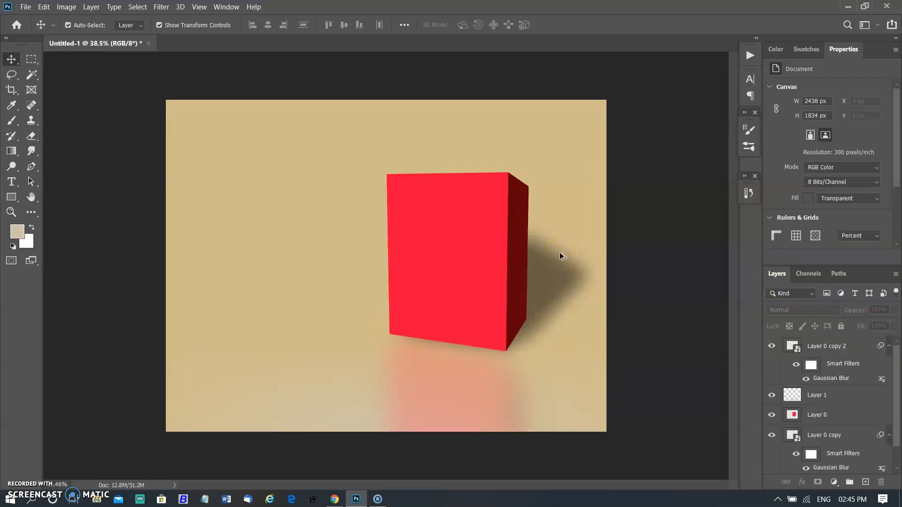
scroll(562, 256, "up", 1)
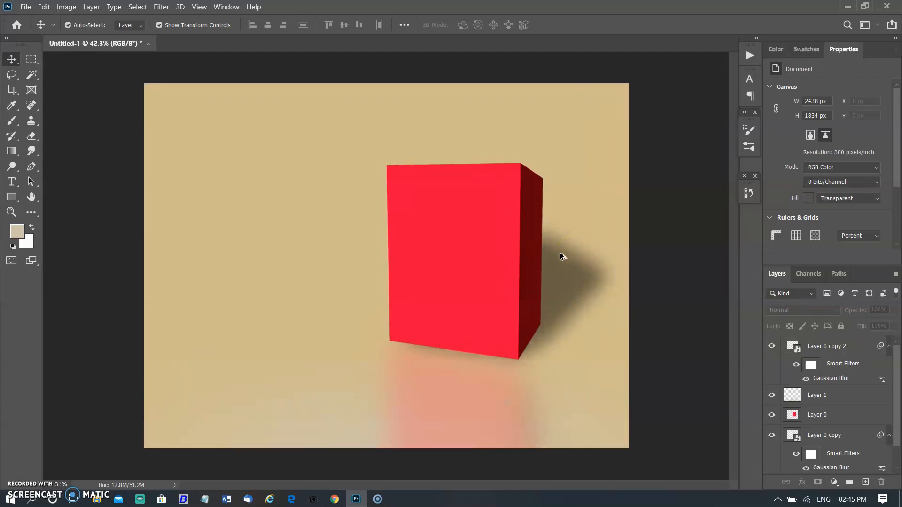
scroll(562, 256, "down", 3)
scroll(563, 256, "up", 2)
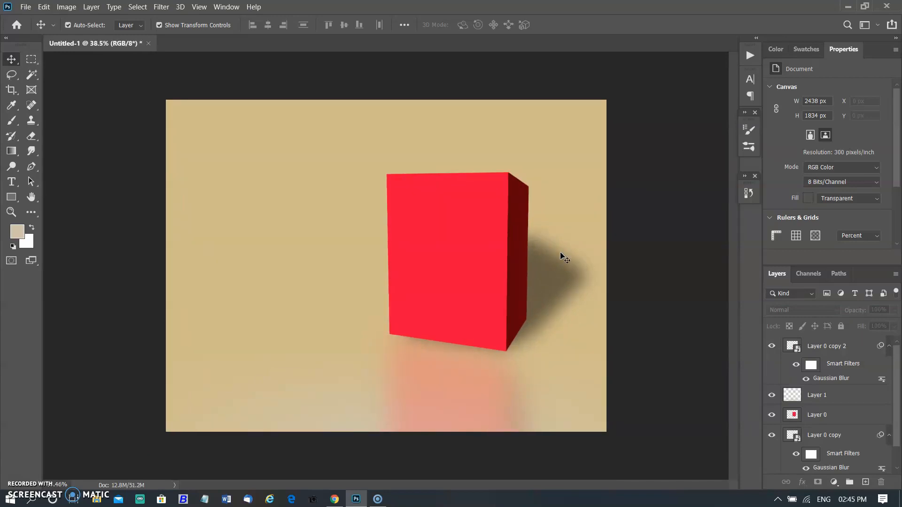
scroll(564, 257, "up", 3)
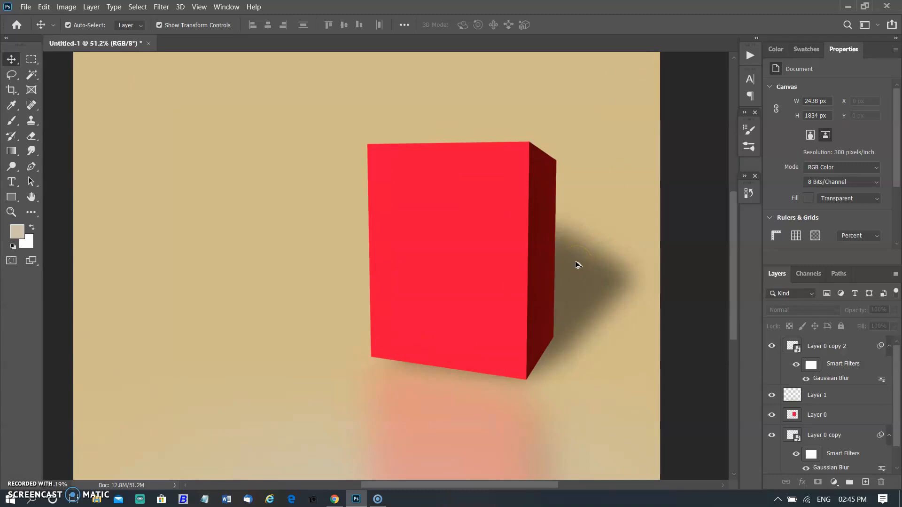
scroll(578, 264, "down", 5)
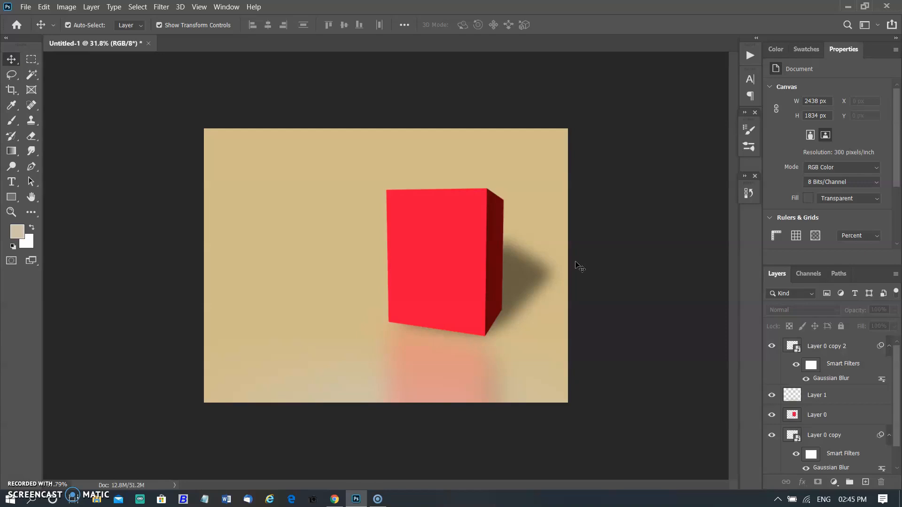
Compare before and after by reverting to the early Fill Layer history state and returning to the final Free Transform state
left_click(749, 193)
left_click_drag(734, 232, 735, 204)
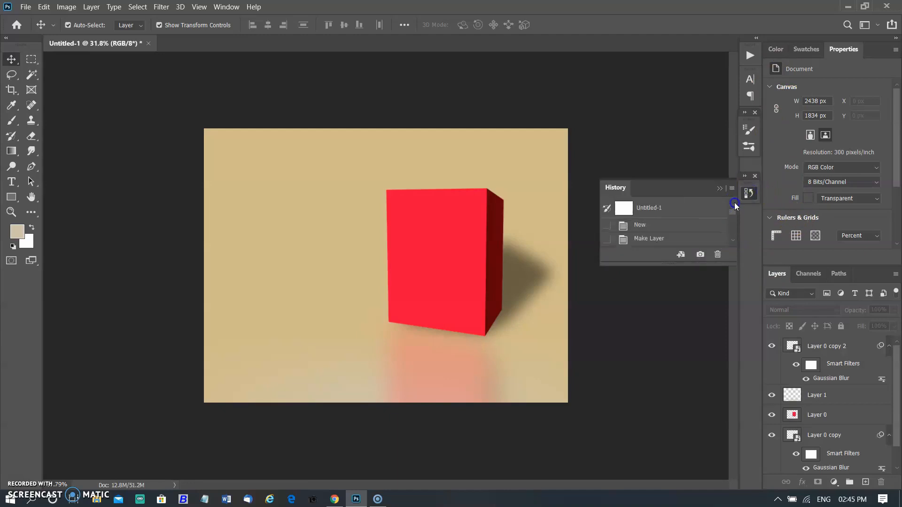
scroll(656, 239, "down", 1)
scroll(656, 239, "down", 1)
left_click(659, 219)
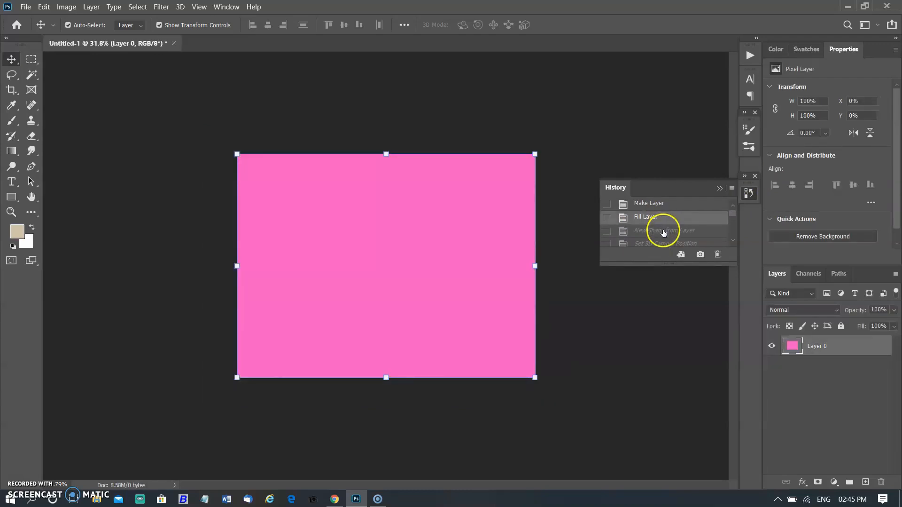
scroll(664, 233, "down", 4)
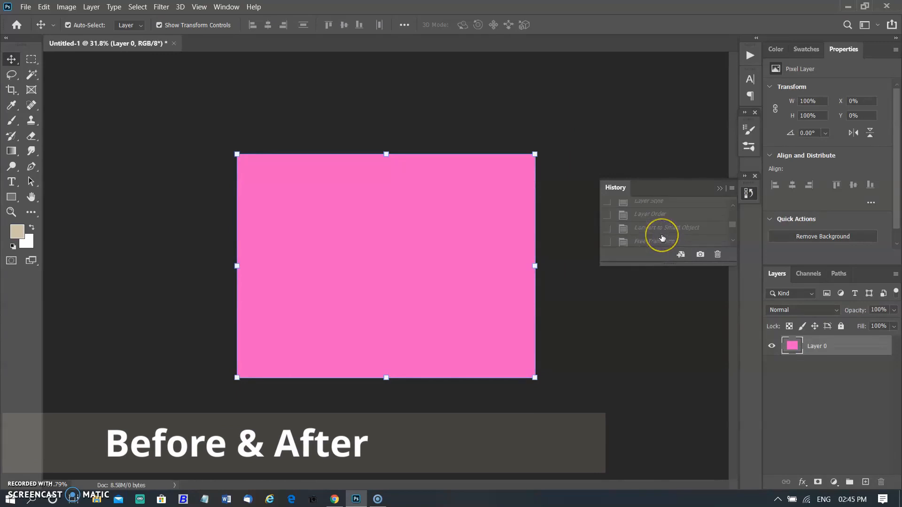
scroll(663, 237, "down", 3)
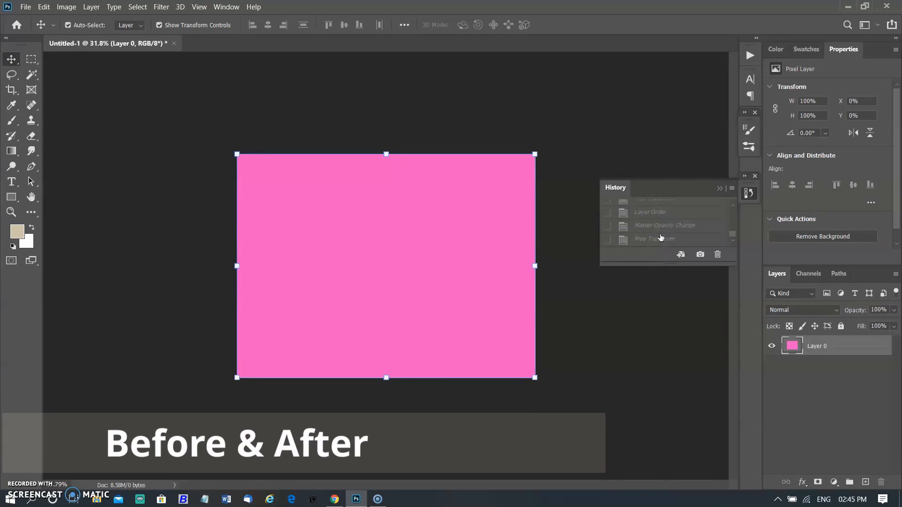
left_click(660, 240)
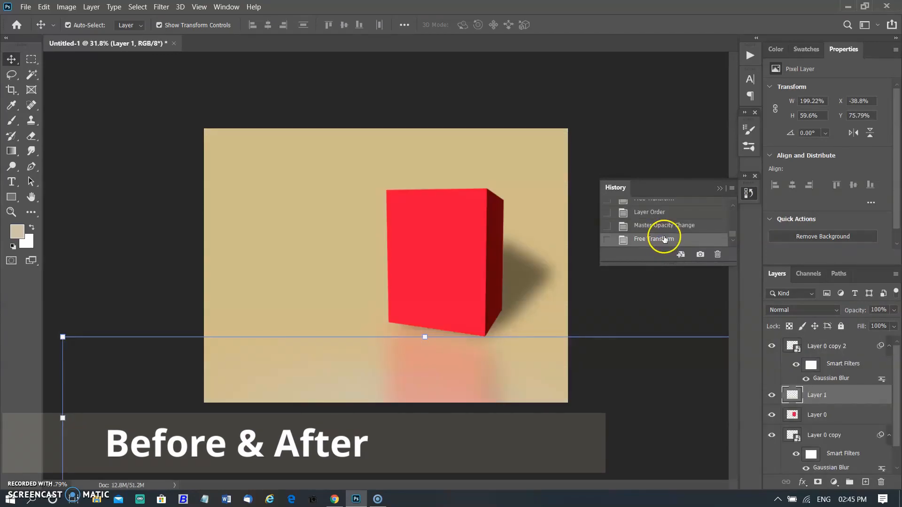
left_click(674, 387)
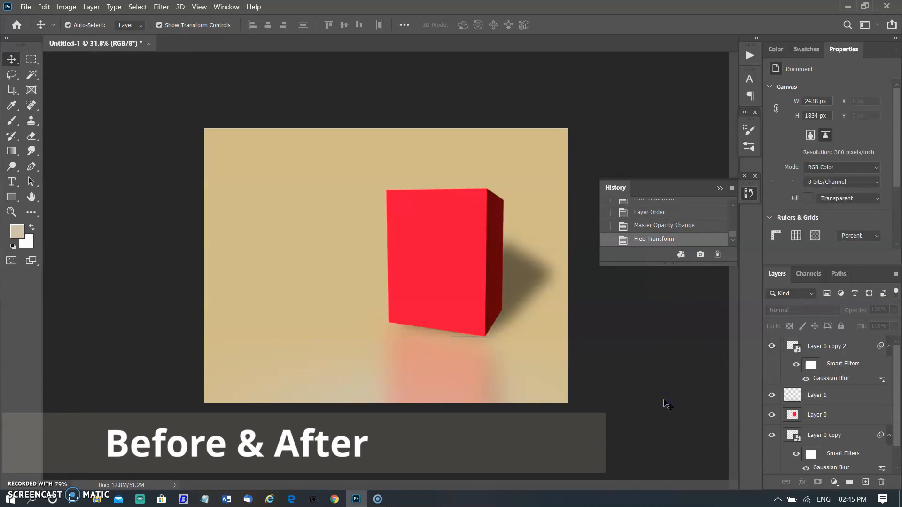